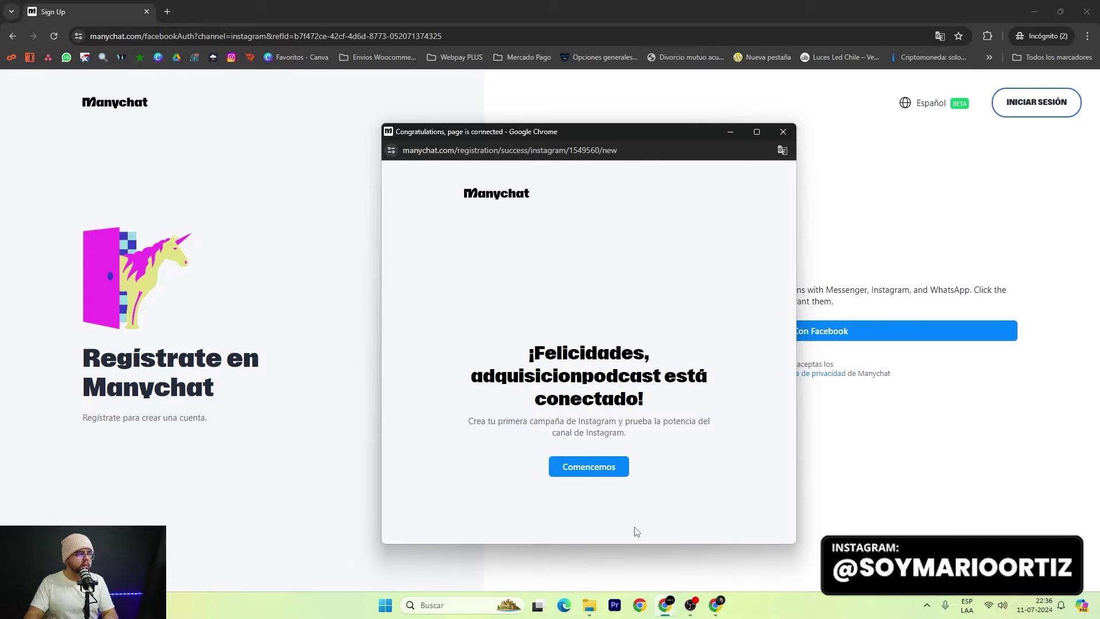
Finish the Instagram connection, skip the introductory automation guide, and close the registration pop-up window.
left_click(593, 467)
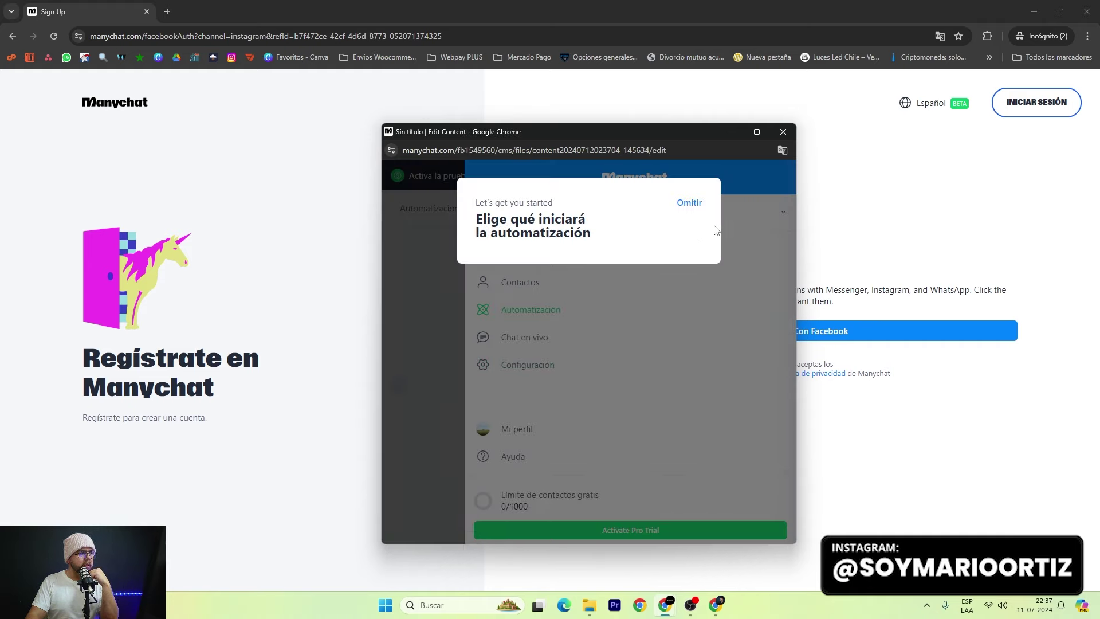
left_click(689, 203)
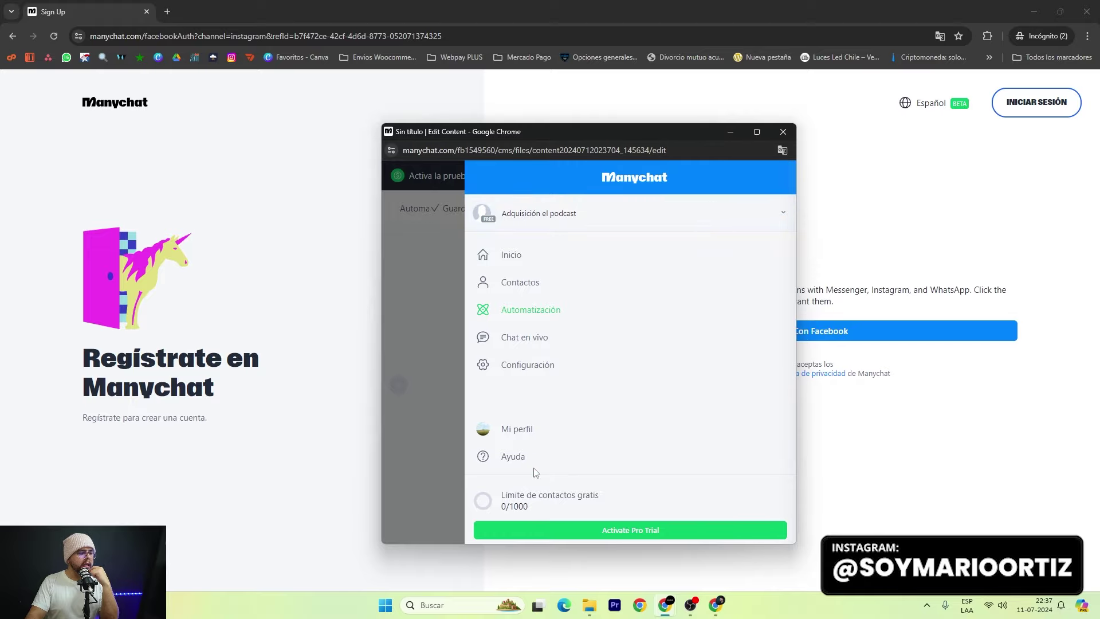
left_click(755, 131)
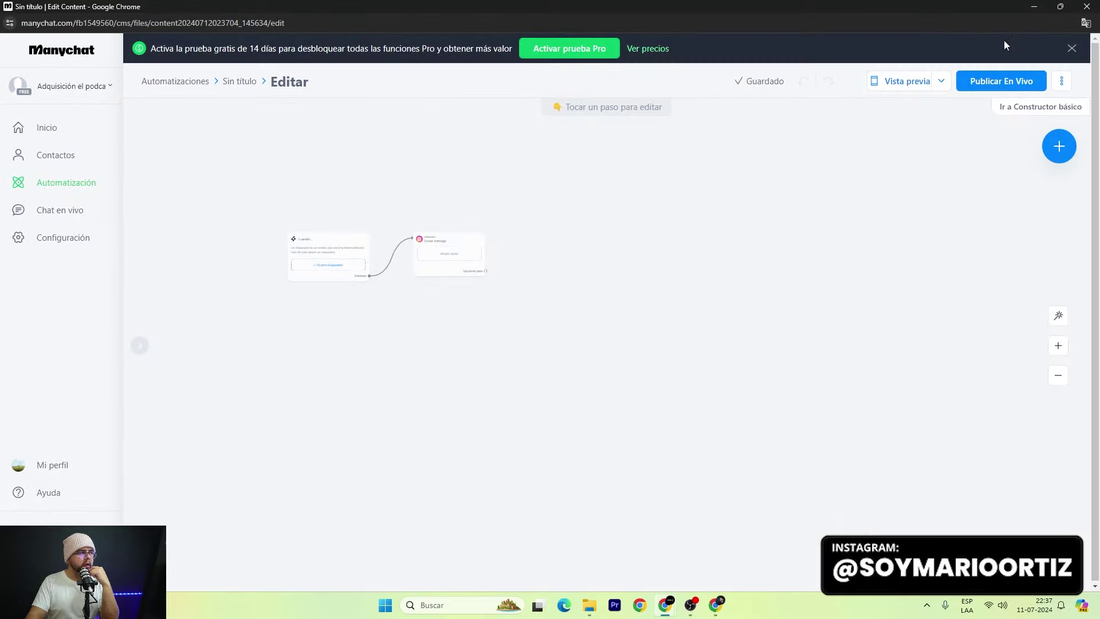
left_click(1062, 8)
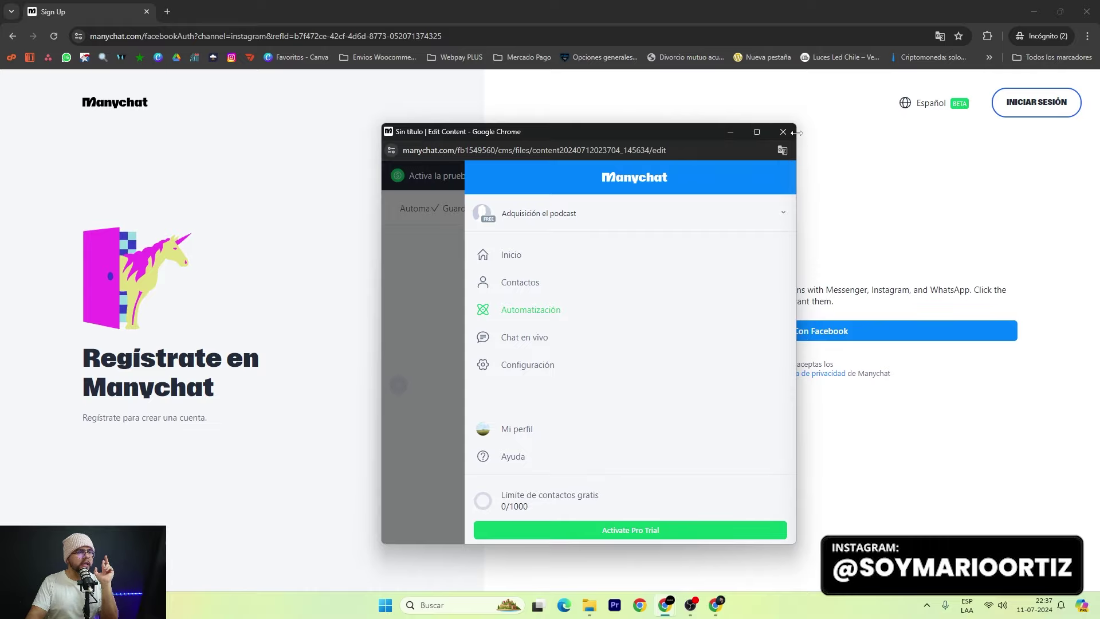
left_click(756, 132)
left_click(1087, 8)
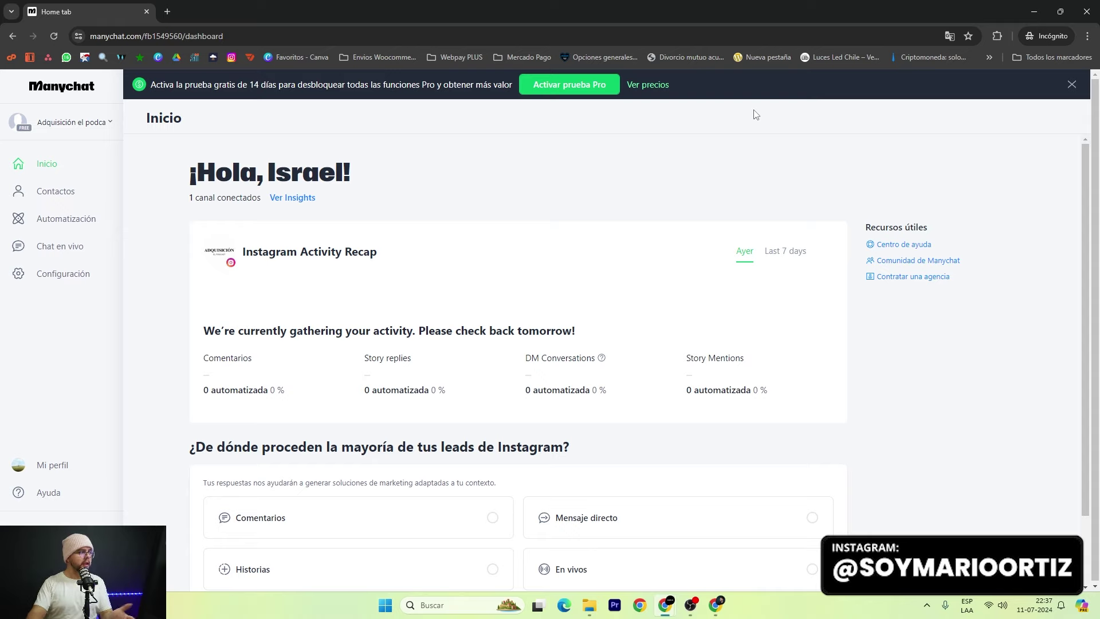
left_click(83, 218)
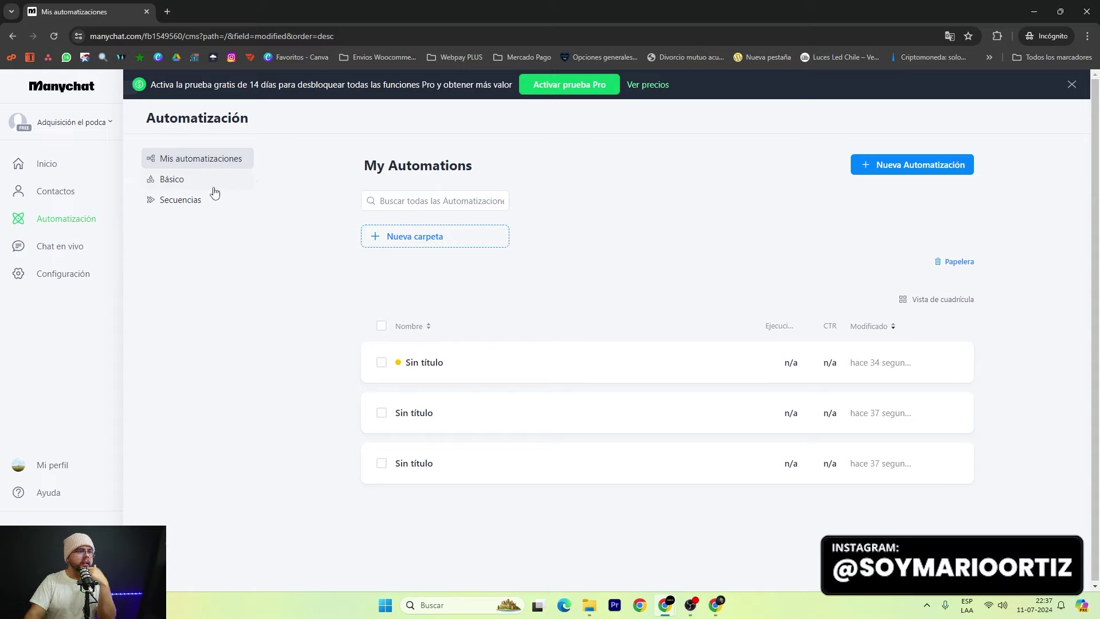
left_click(897, 167)
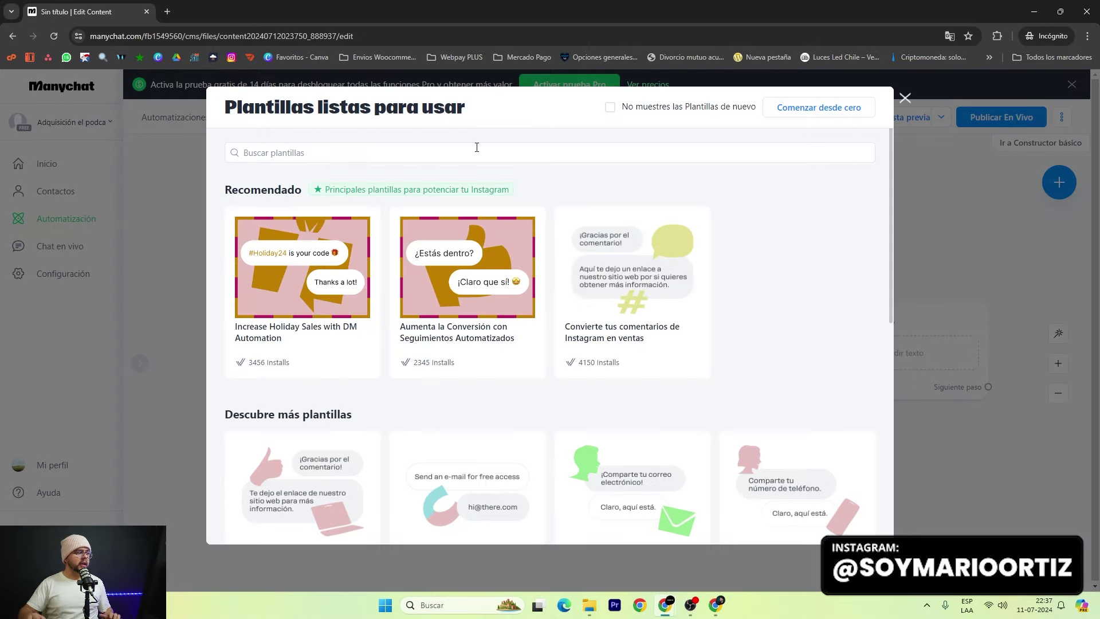
left_click(906, 100)
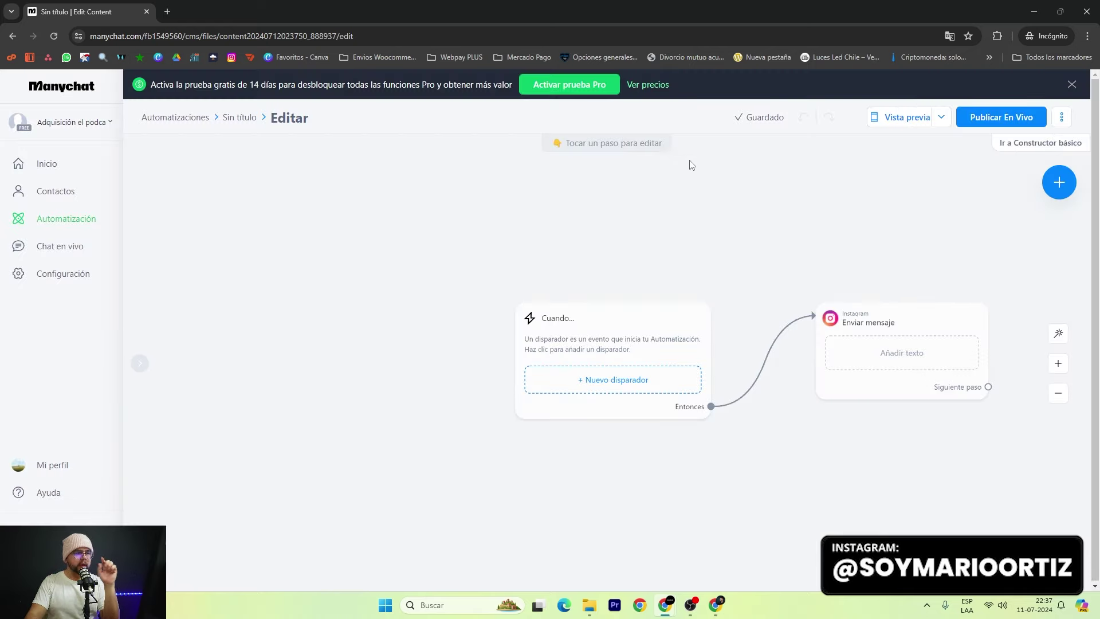
Go to the automations list and translate the page into Spanish.
left_click(51, 218)
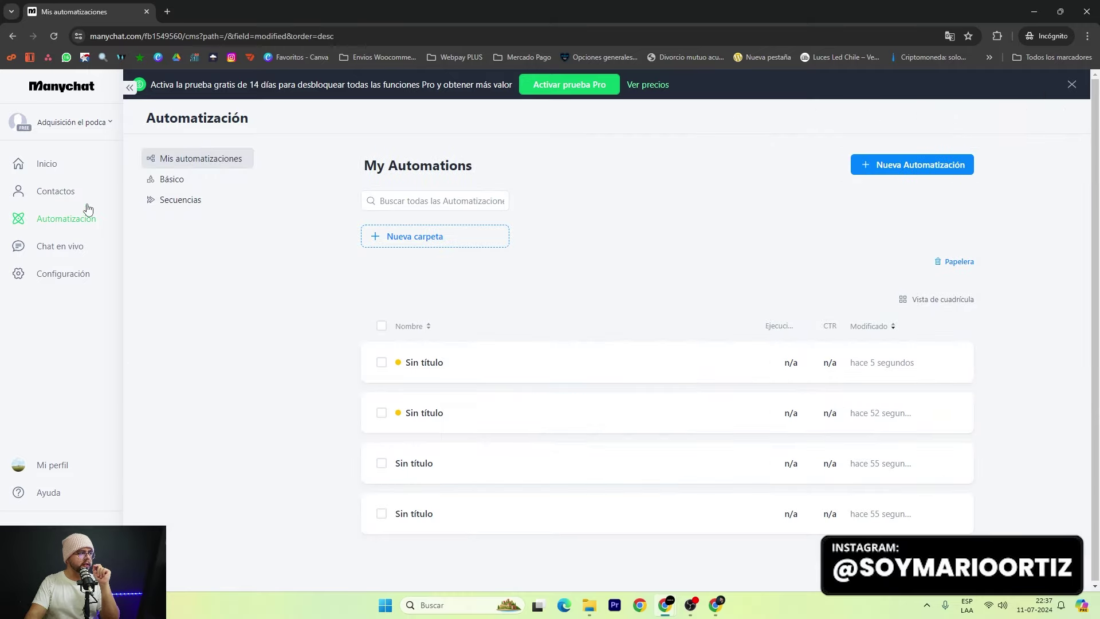
right_click(740, 216)
left_click(831, 390)
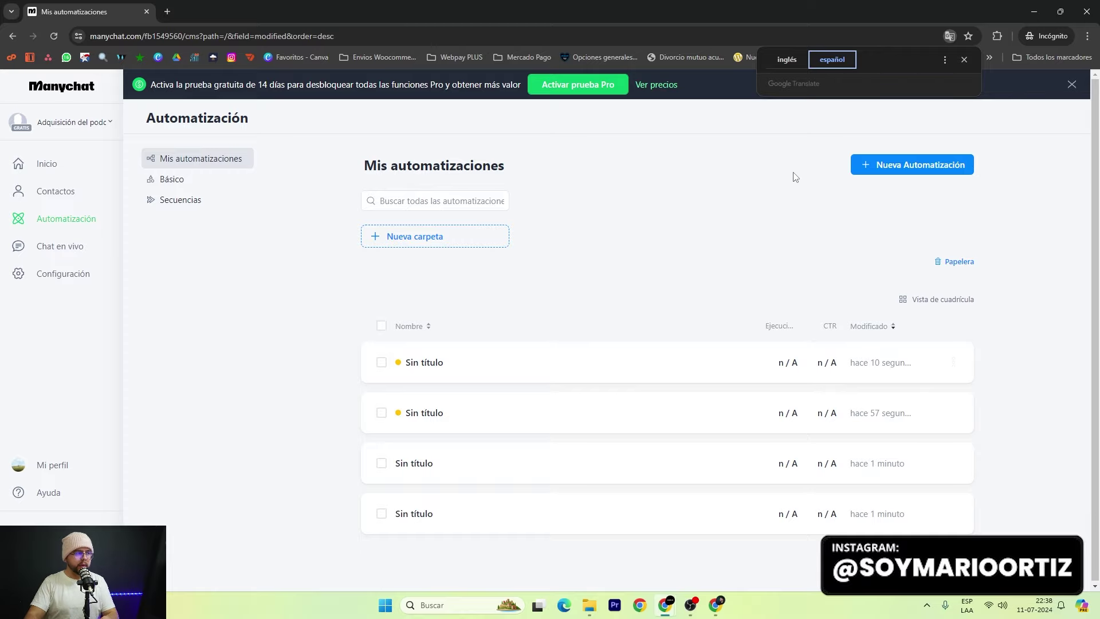
Create a new automation and search the ready-made templates for "coment".
left_click(902, 161)
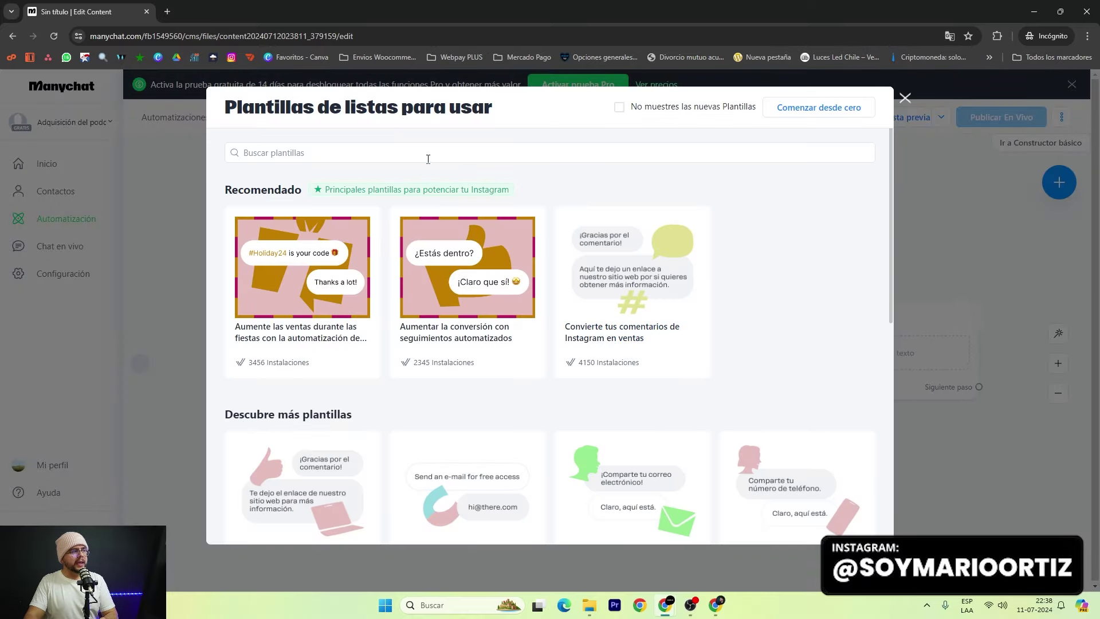
left_click(428, 159)
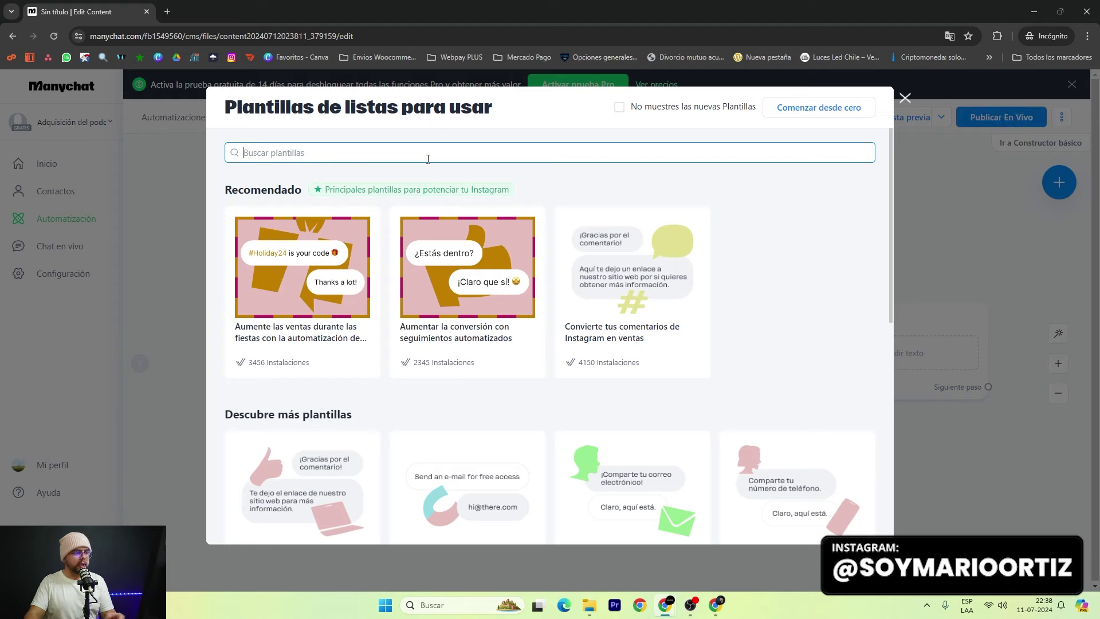
type("comeet")
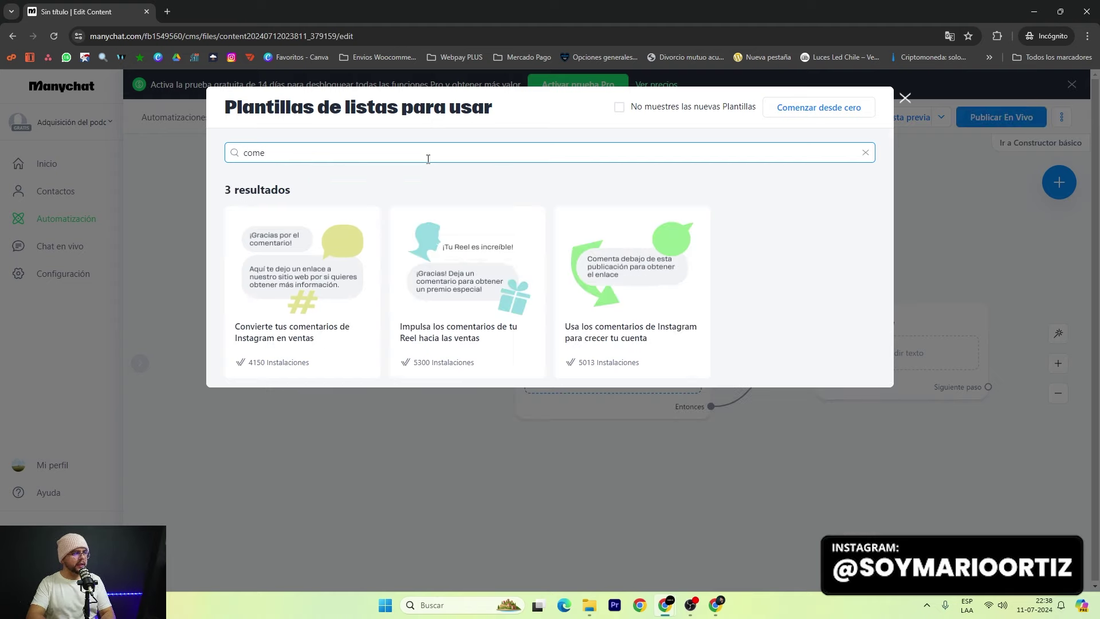
key("BackSpace")
key("BackSpace")
type("nt")
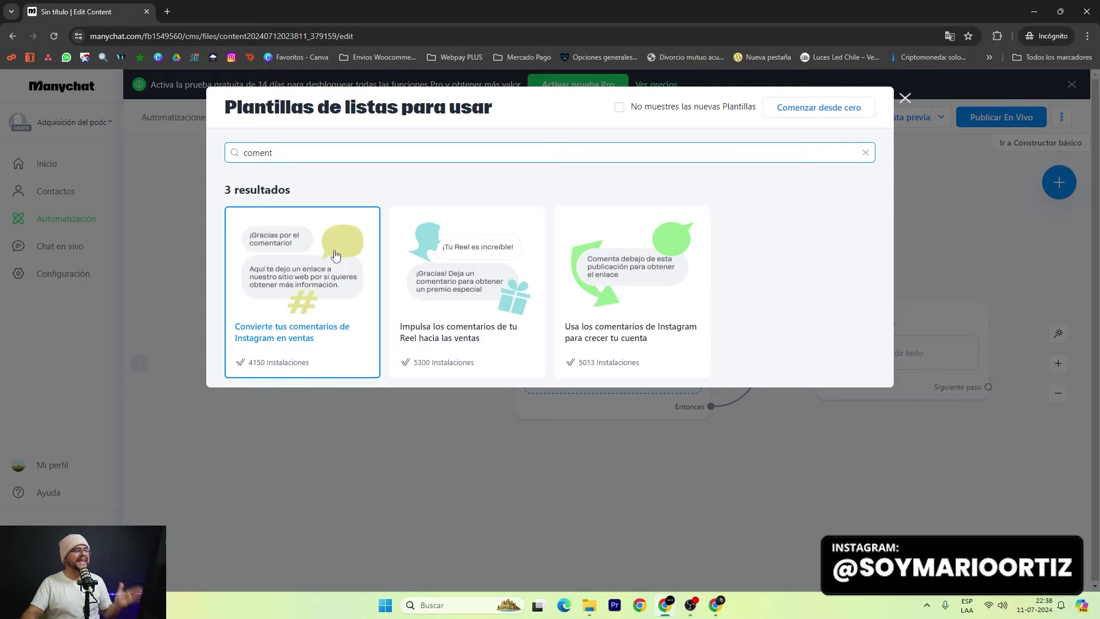
Set up the template "Convierte tus comentarios de Instagram en ventas" and dismiss the Instagram comment setup guide.
left_click(355, 224)
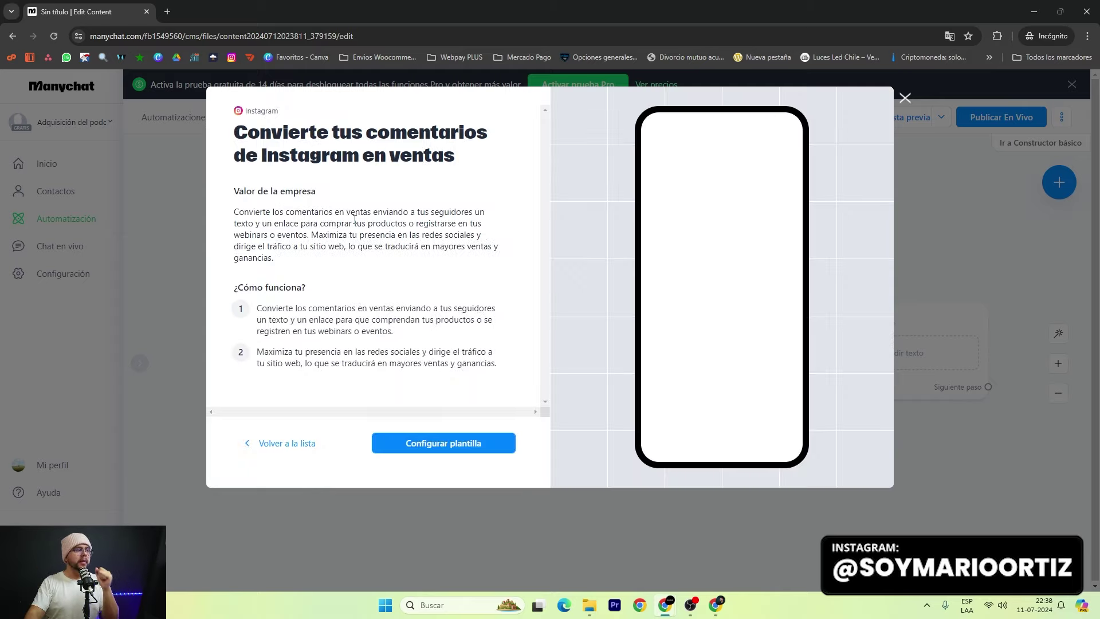
left_click(472, 435)
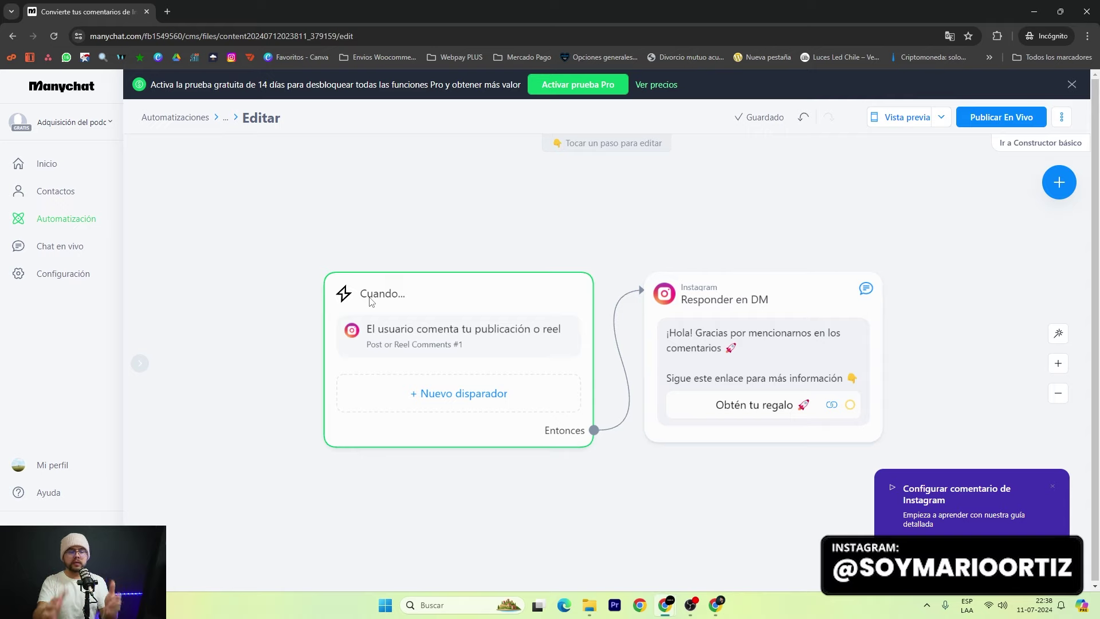
scroll(372, 301, "up", 1)
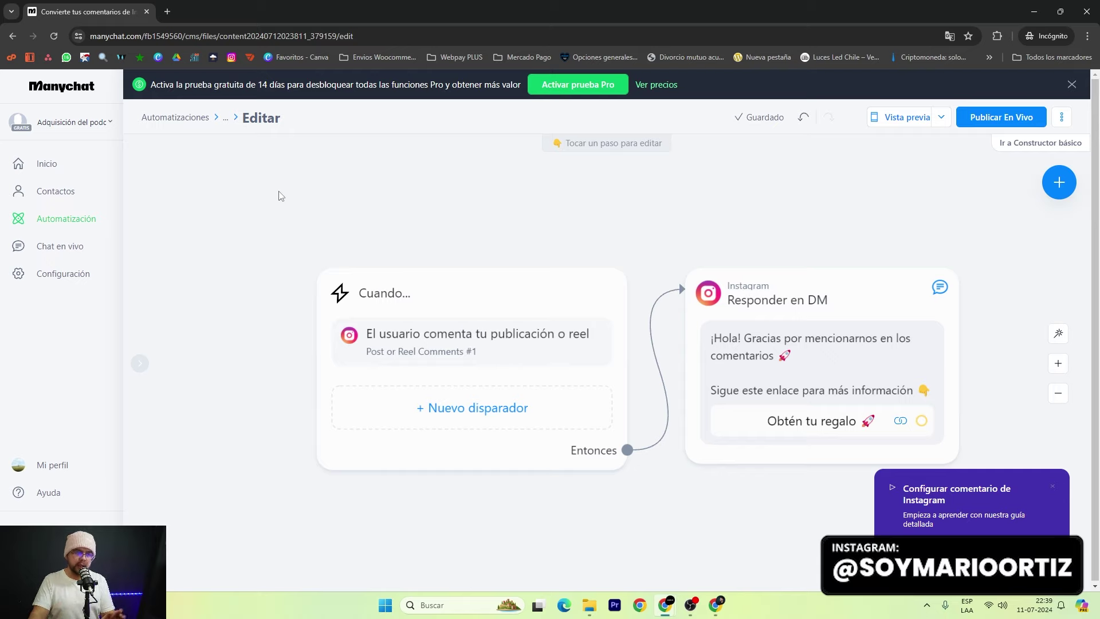
left_click(1053, 485)
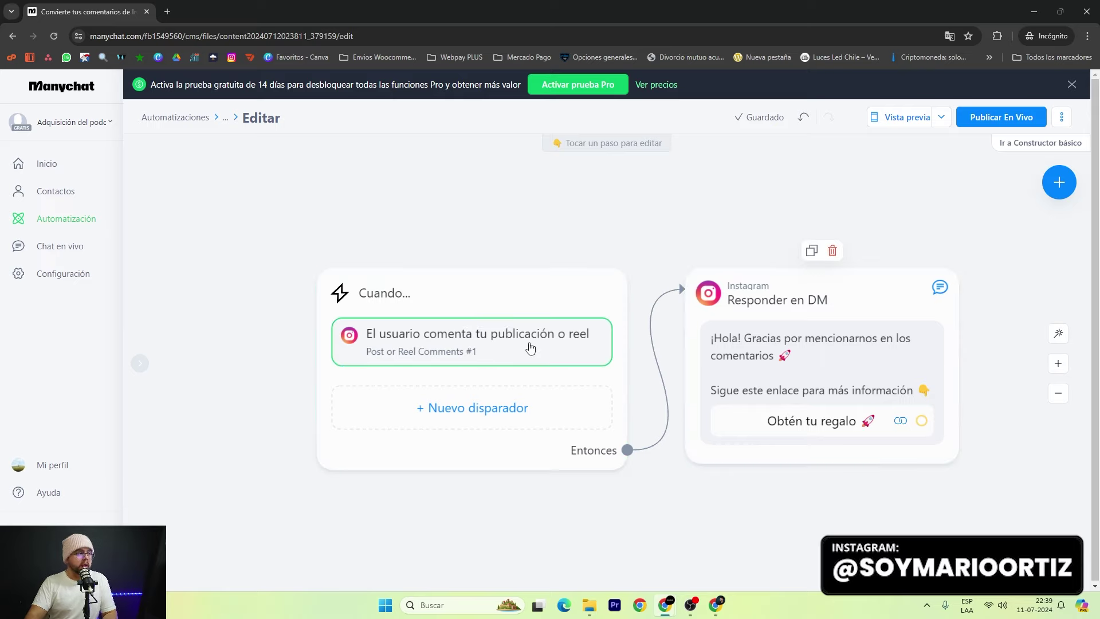
Open the post or reel comment trigger and limit it to the specific "¡CUIDADO!" reel.
left_click(441, 340)
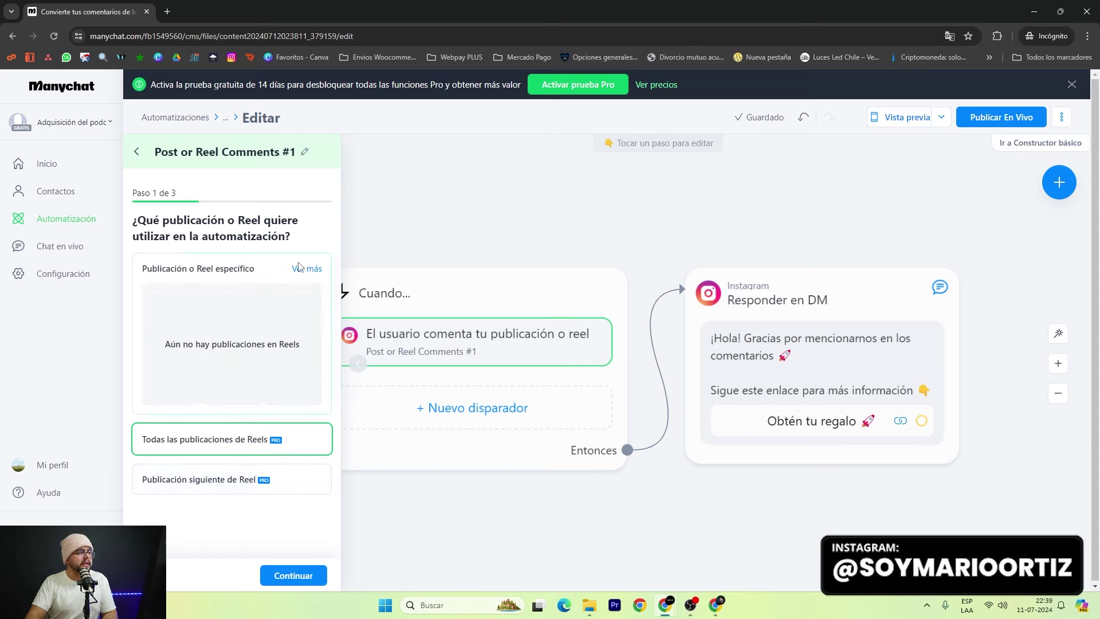
left_click(235, 294)
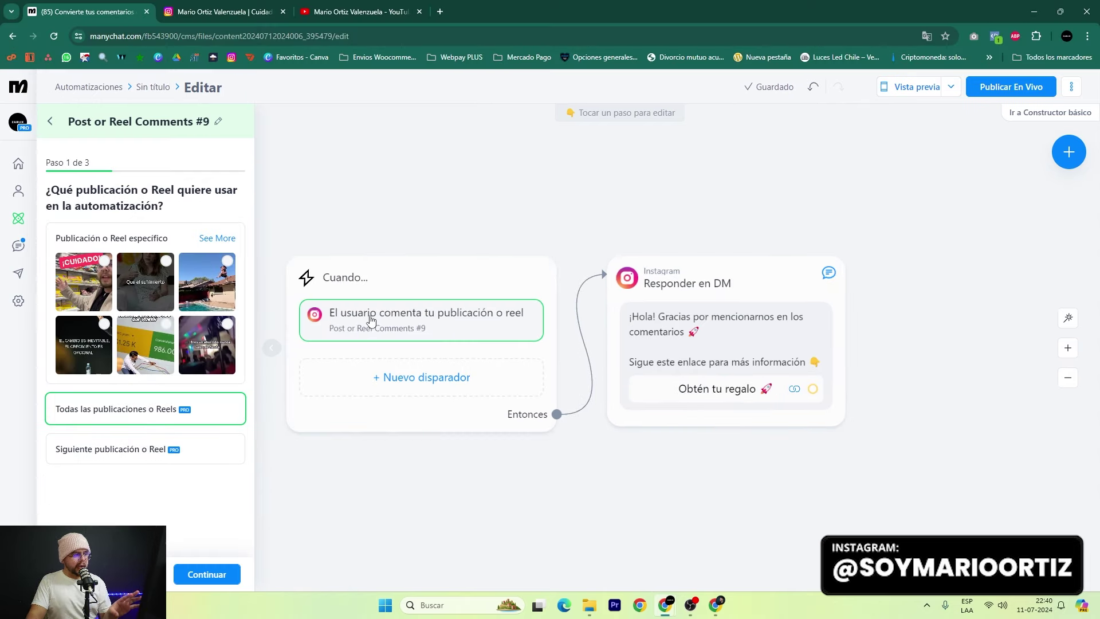
left_click(109, 262)
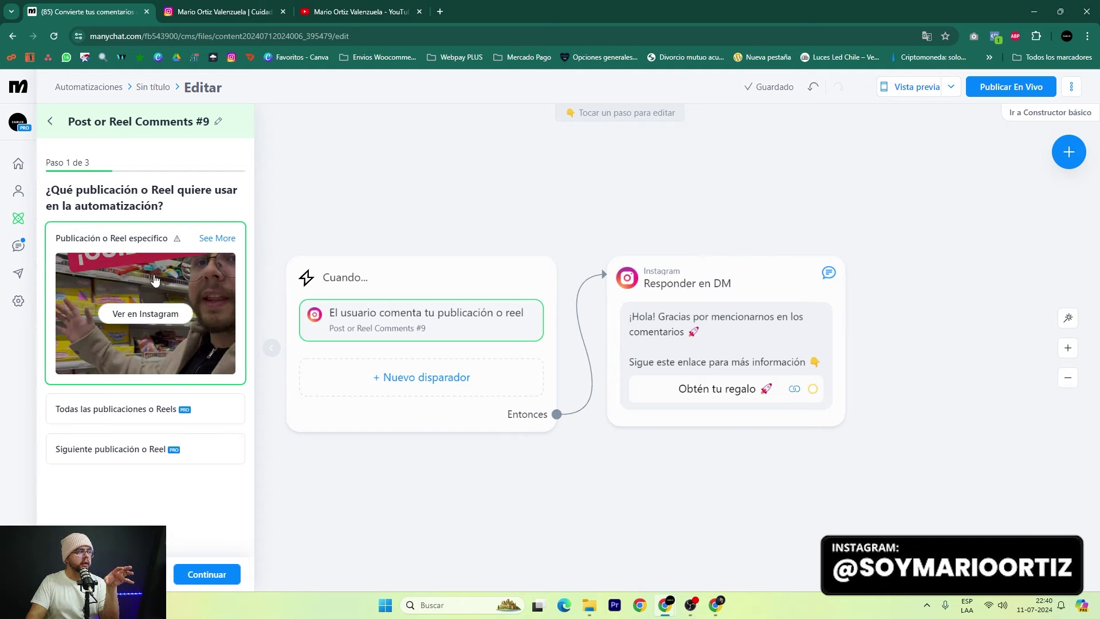
Browse the full list of Instagram publications and choose the "Cuidado con esto" reel for the trigger.
left_click(216, 237)
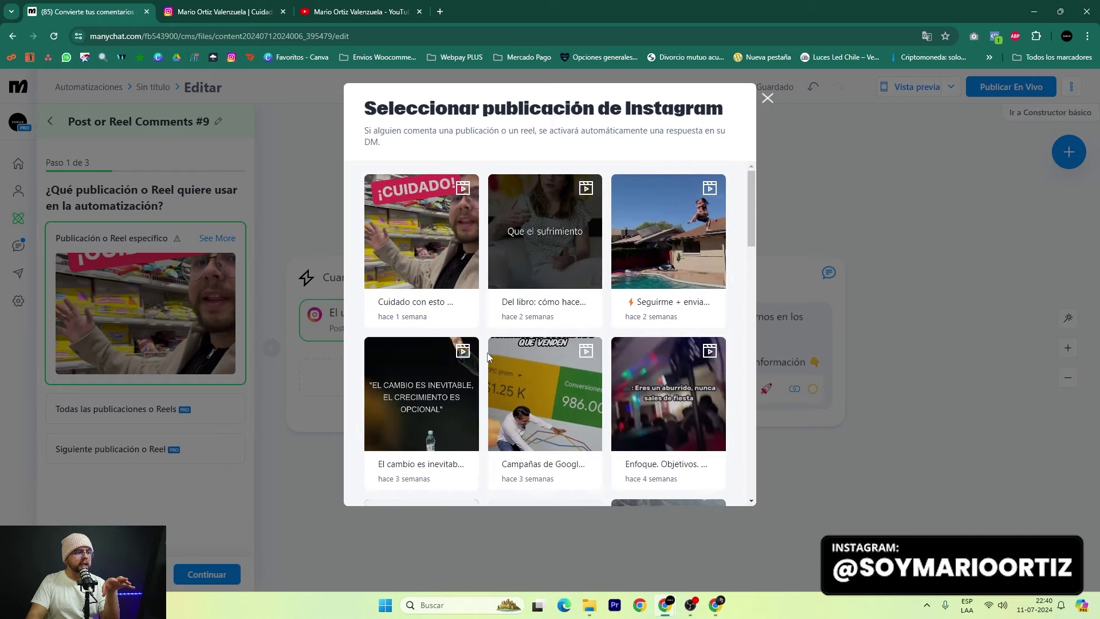
scroll(602, 240, "down", 15)
scroll(630, 252, "up", 15)
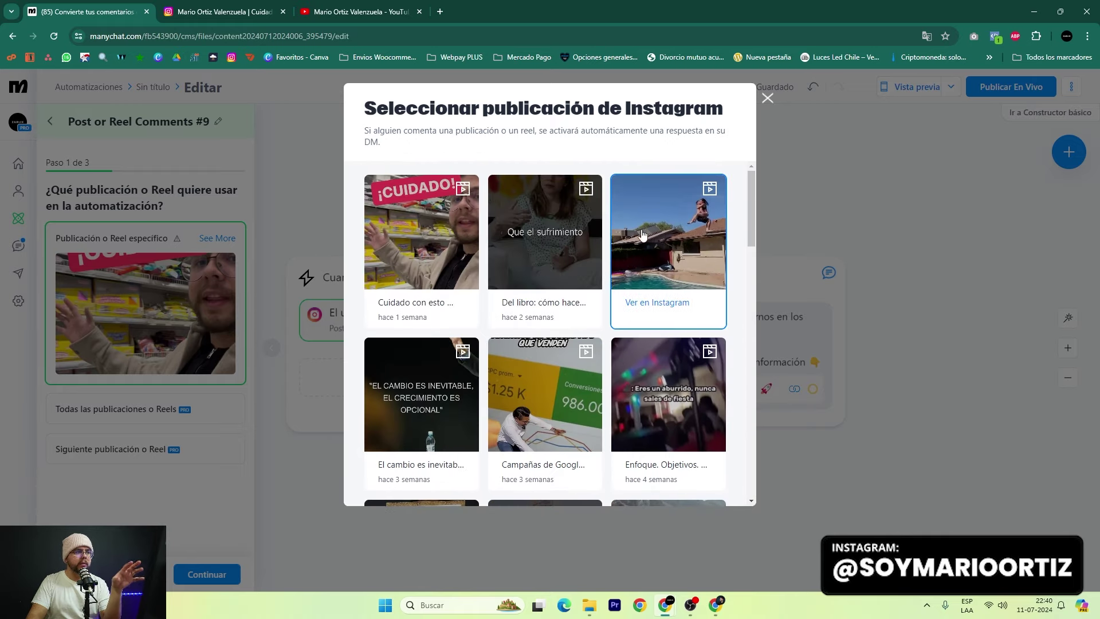
left_click(422, 213)
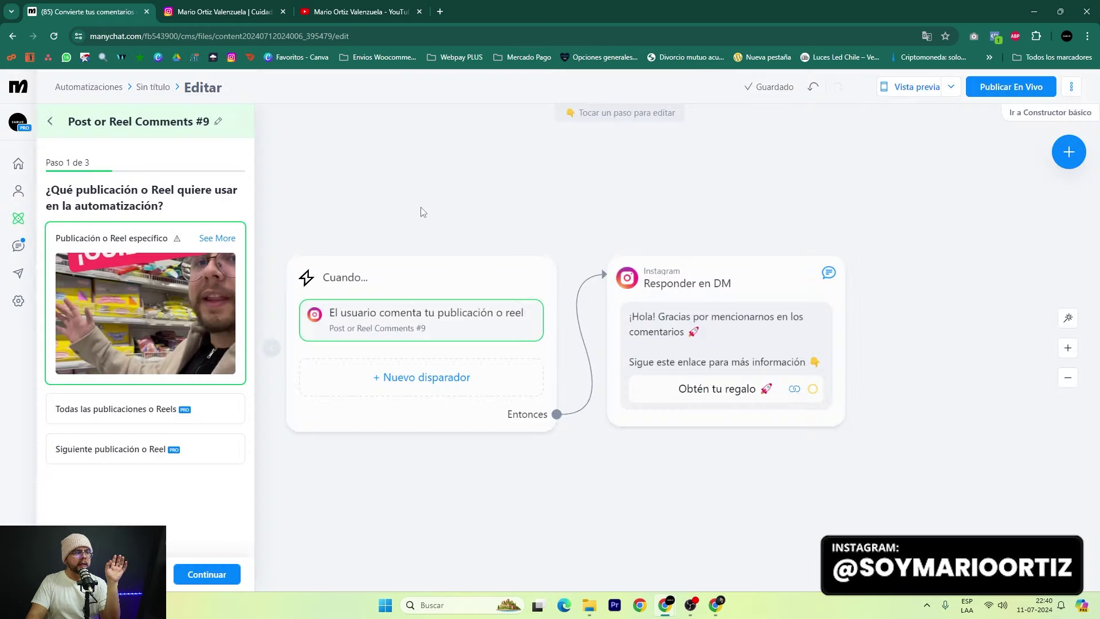
Switch the trigger to all publications and back to the specific reel, and continue to the keyword settings.
left_click(130, 414)
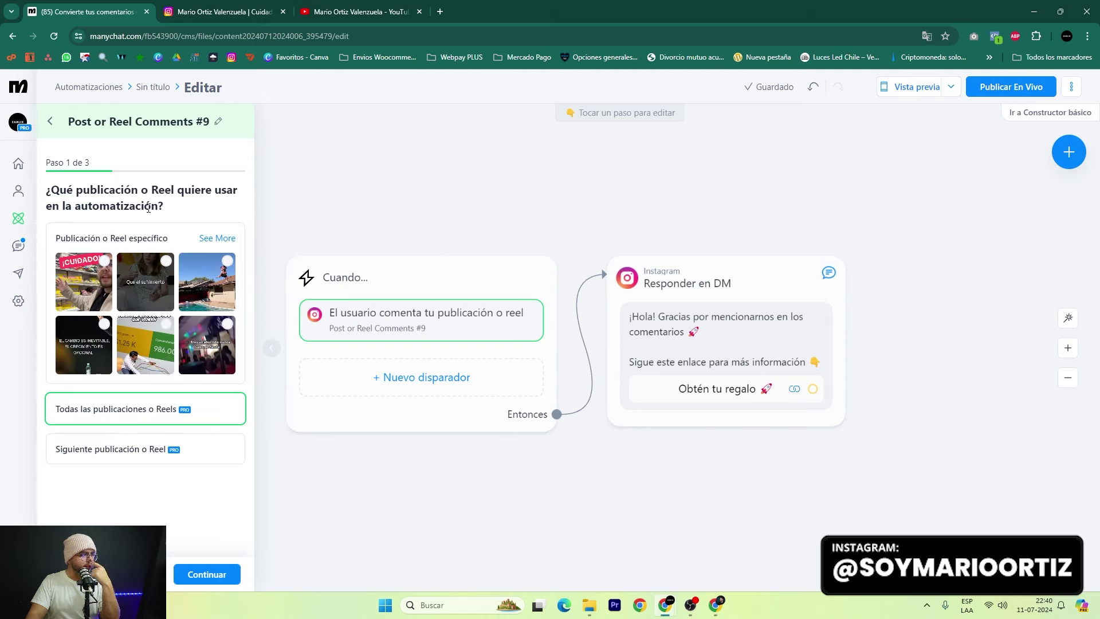
left_click(186, 252)
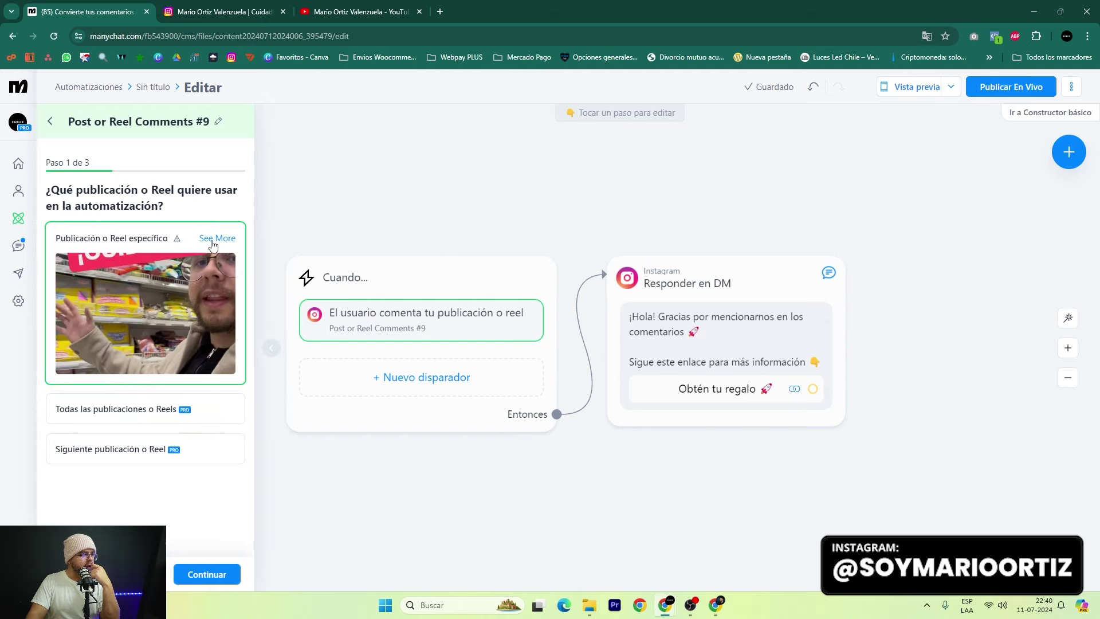
left_click(206, 574)
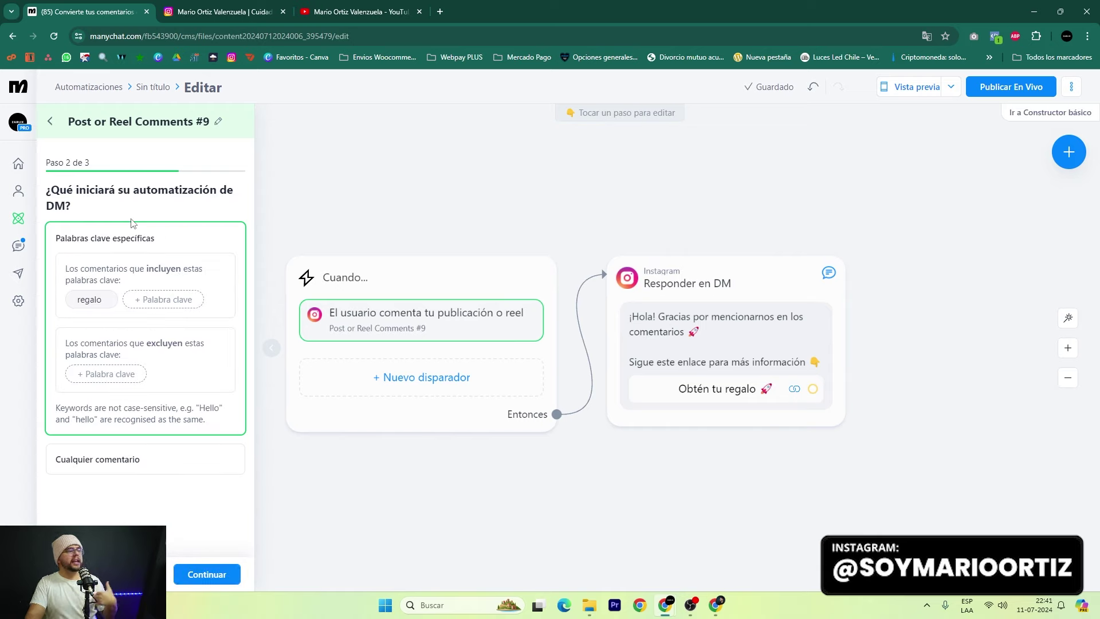
Replace the included keyword "regalo" with "hola", add "ola", and continue to the public reply settings.
left_click(105, 302)
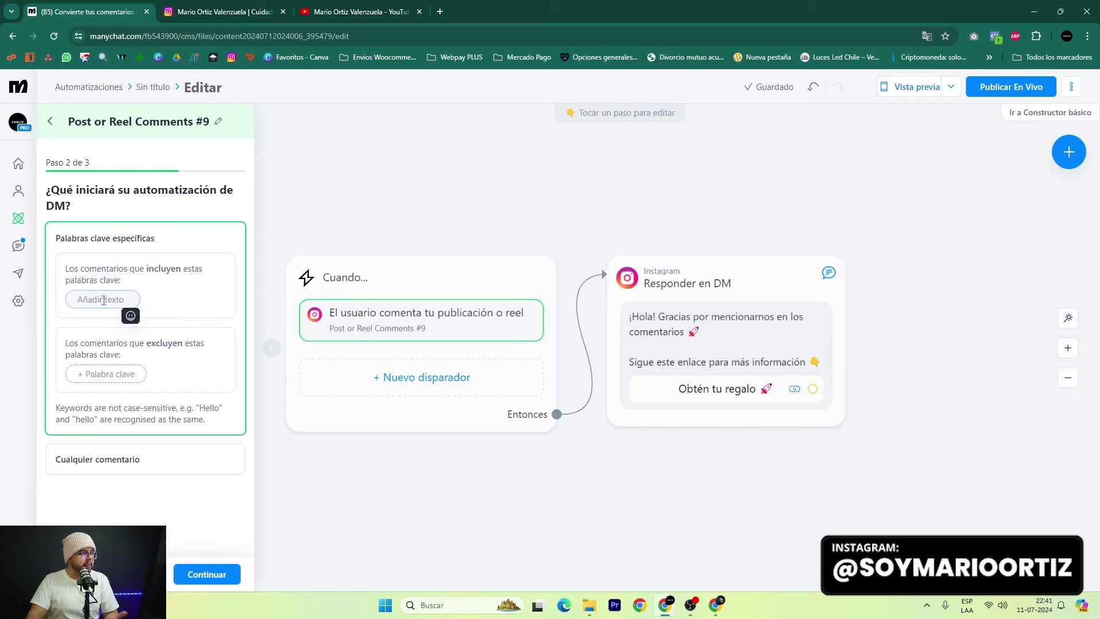
type("hola")
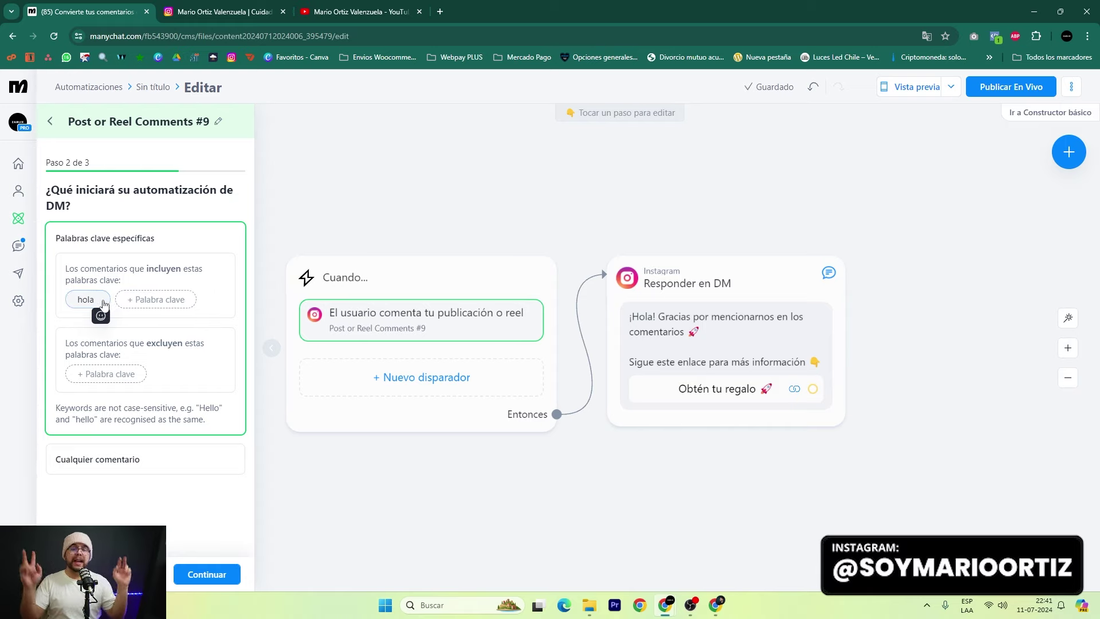
left_click(163, 297)
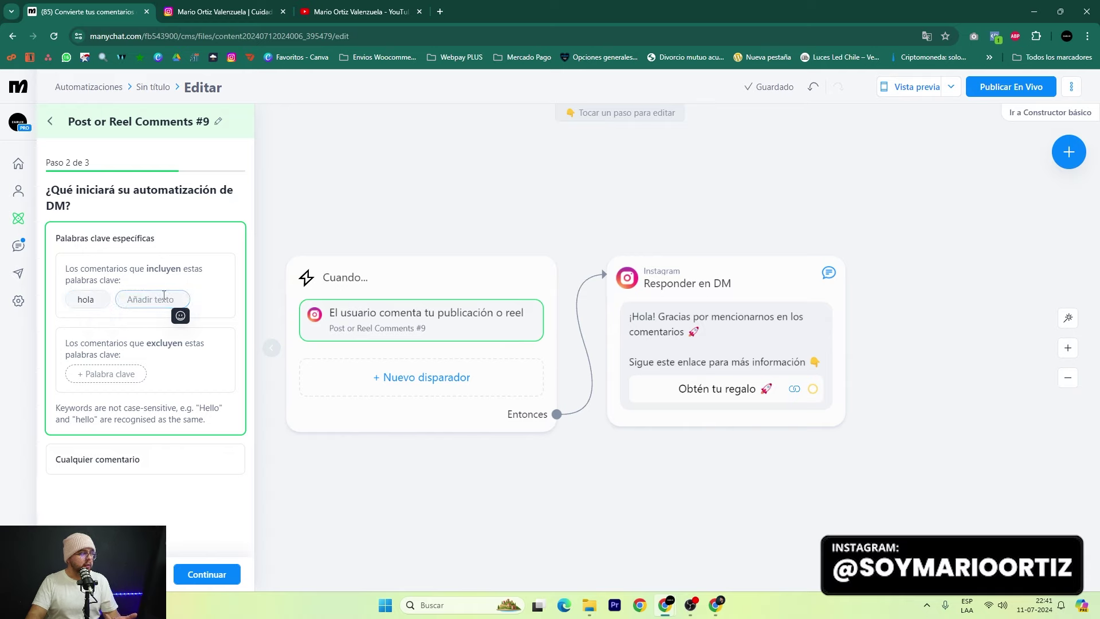
type("ola")
left_click(228, 312)
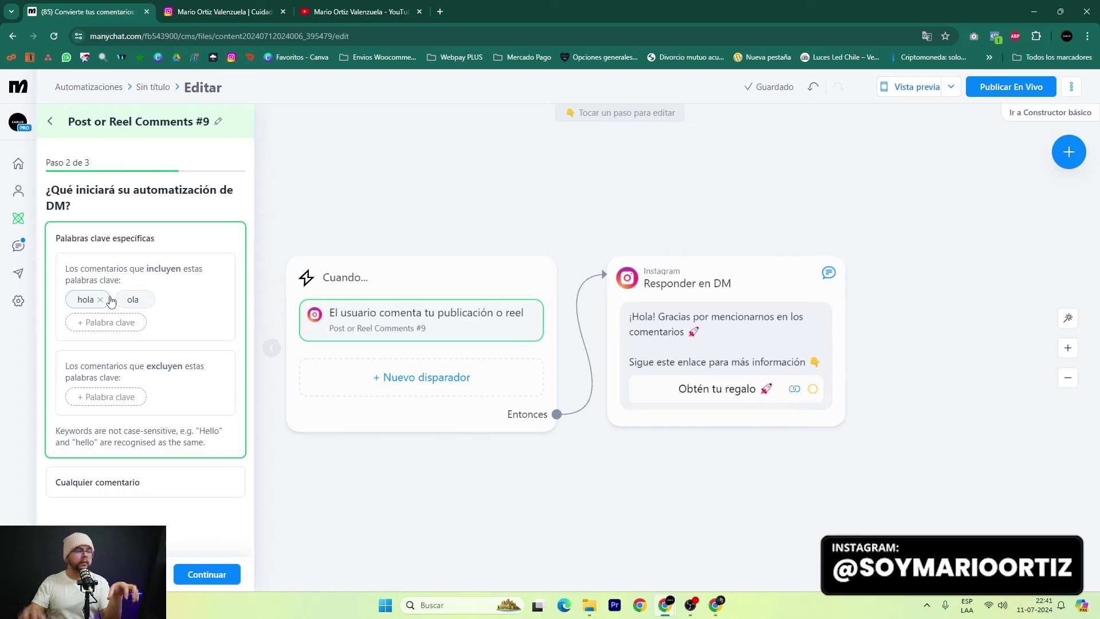
left_click(215, 573)
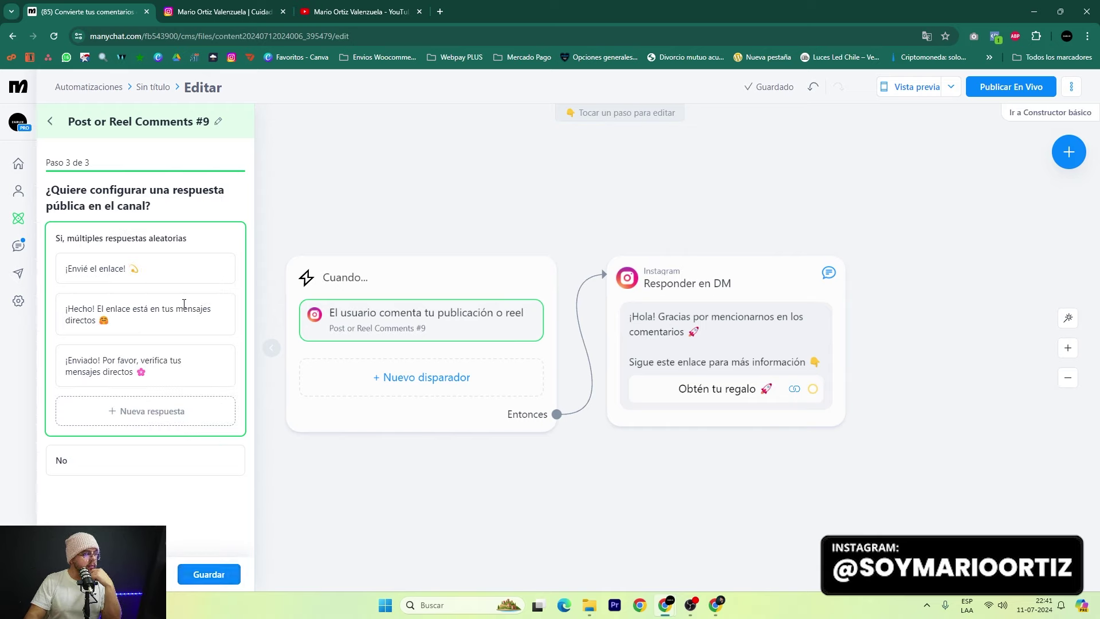
Review the texts of the preset random public replies to comments.
left_click(146, 268)
left_click_drag(146, 268, 57, 267)
left_click_drag(65, 308, 126, 348)
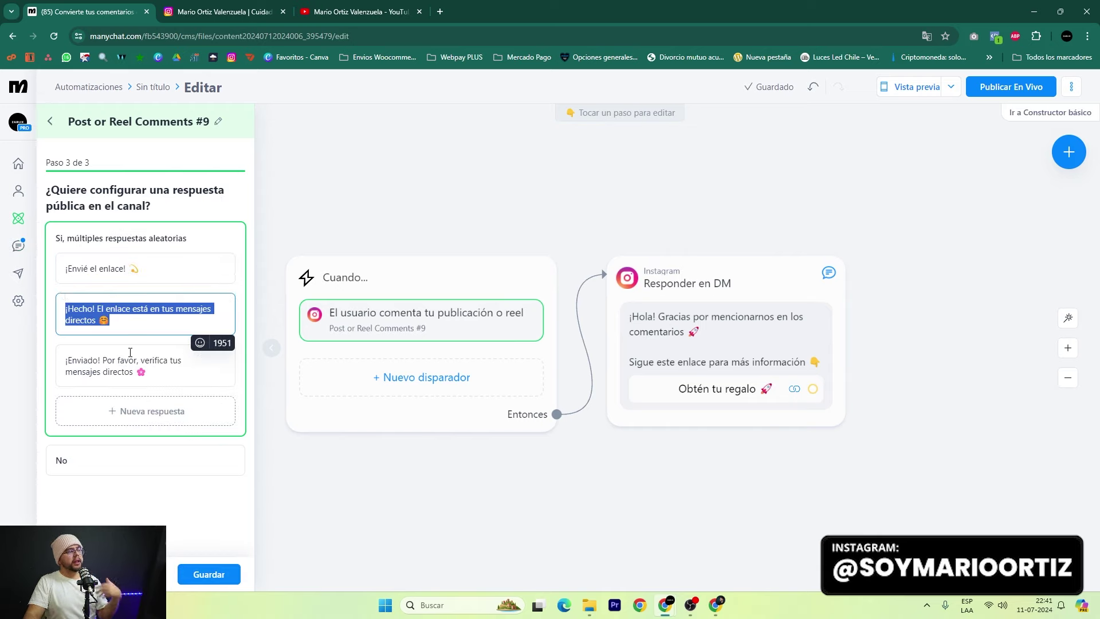
triple_click(104, 279)
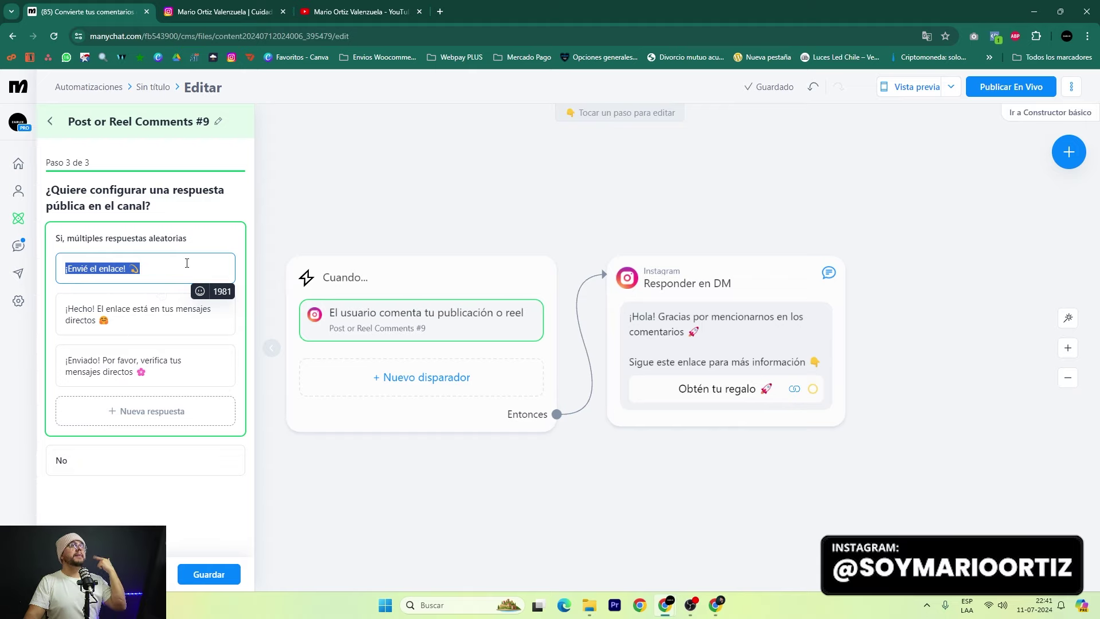
triple_click(154, 322)
left_click(148, 363)
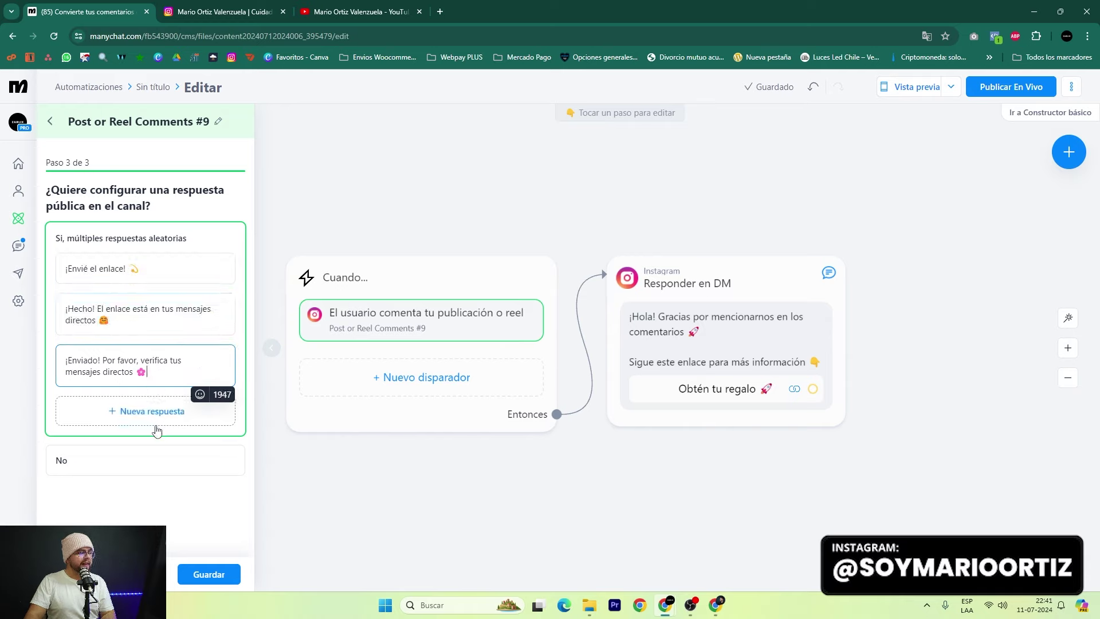
Add a fourth random public reply reading "¡Enivado!", save the comment trigger, and look over its summary.
left_click(157, 420)
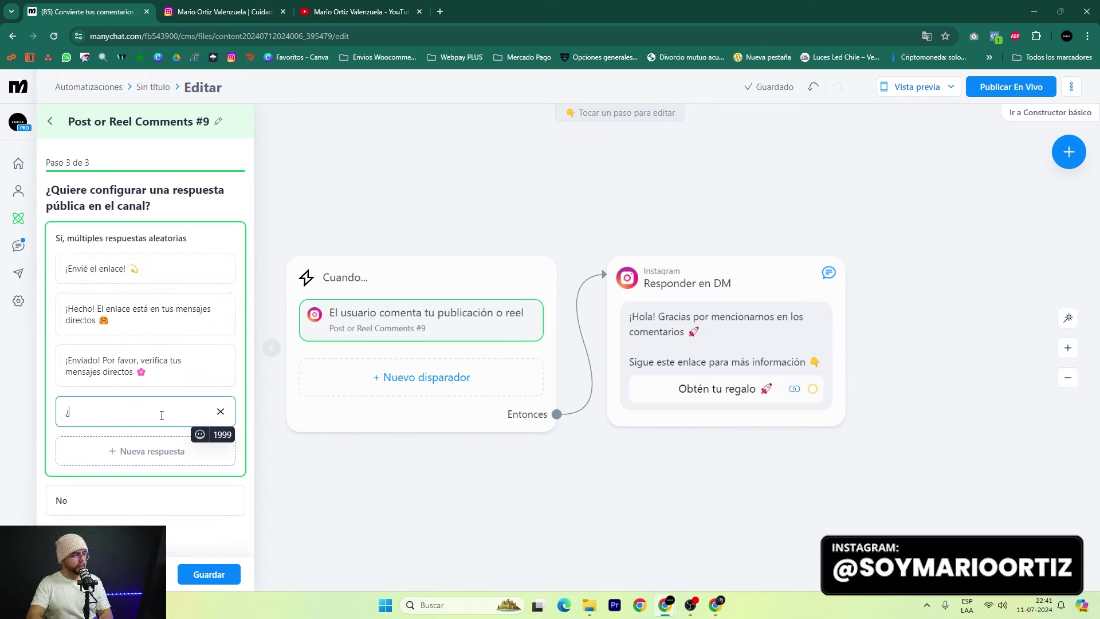
type("¡Enivado!")
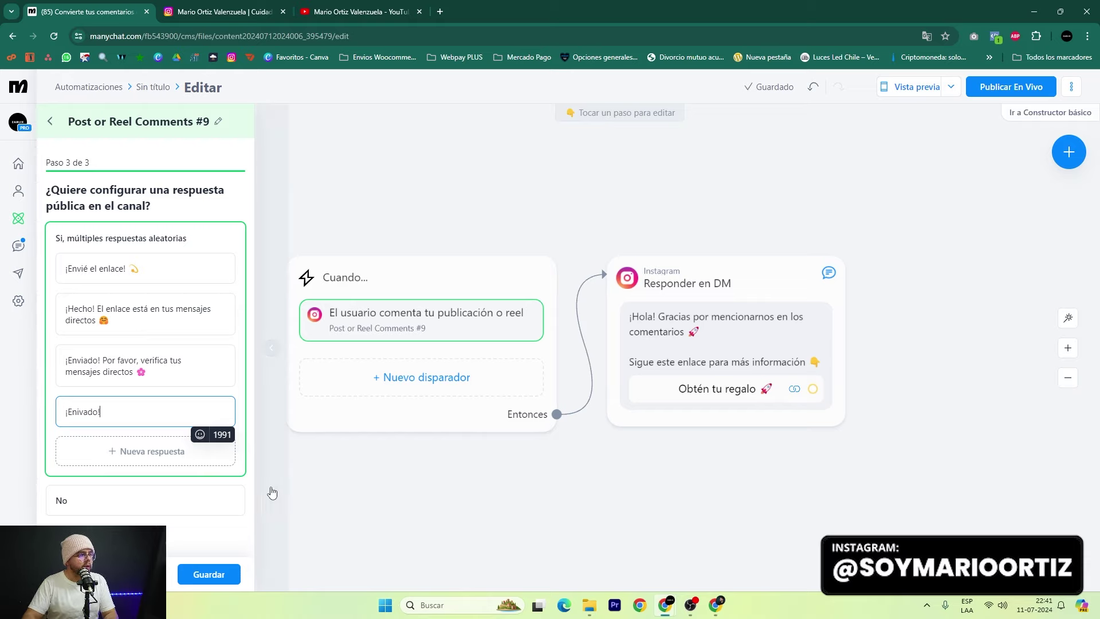
left_click(218, 571)
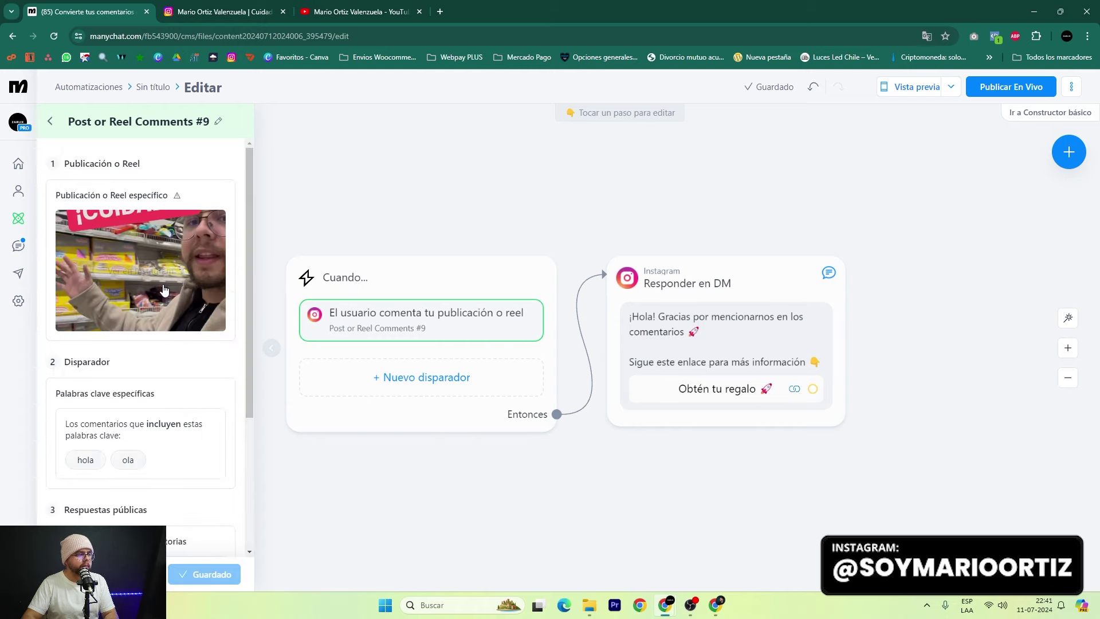
scroll(172, 286, "down", 3)
scroll(189, 321, "up", 3)
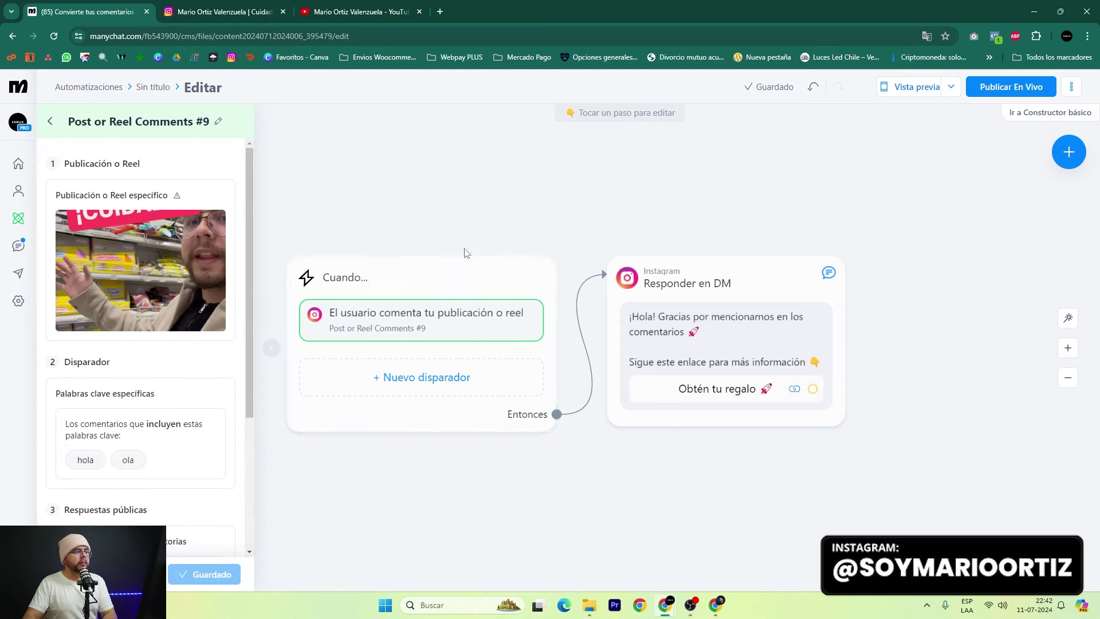
Move the "Responder en DM" block farther from the trigger block and open its message for editing.
mouse_move(724, 252)
left_click_drag(684, 281, 733, 281)
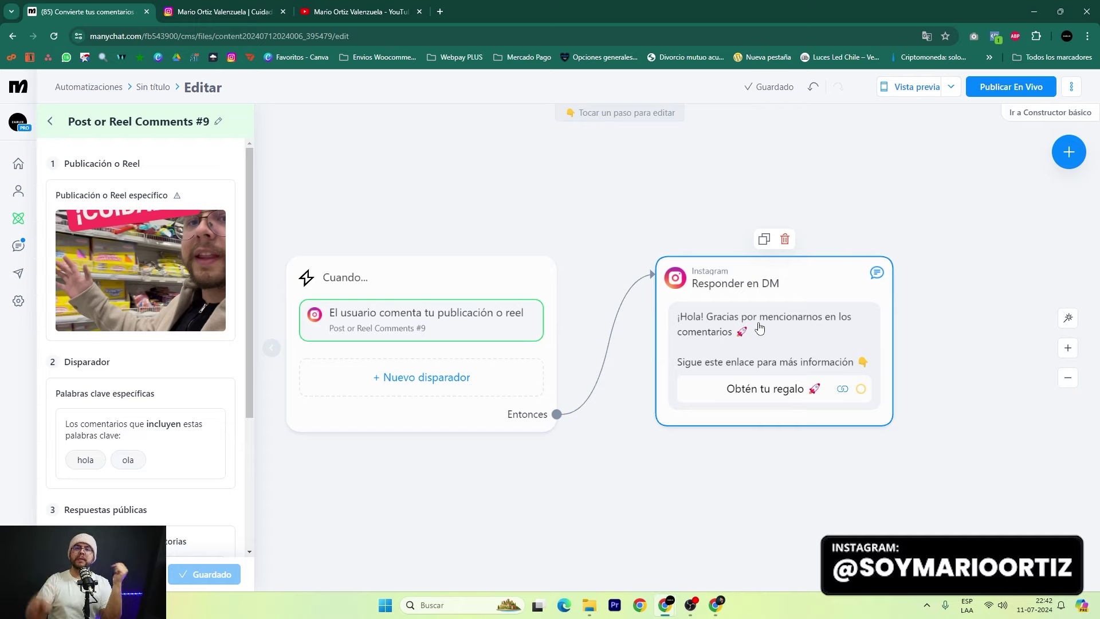
left_click(773, 301)
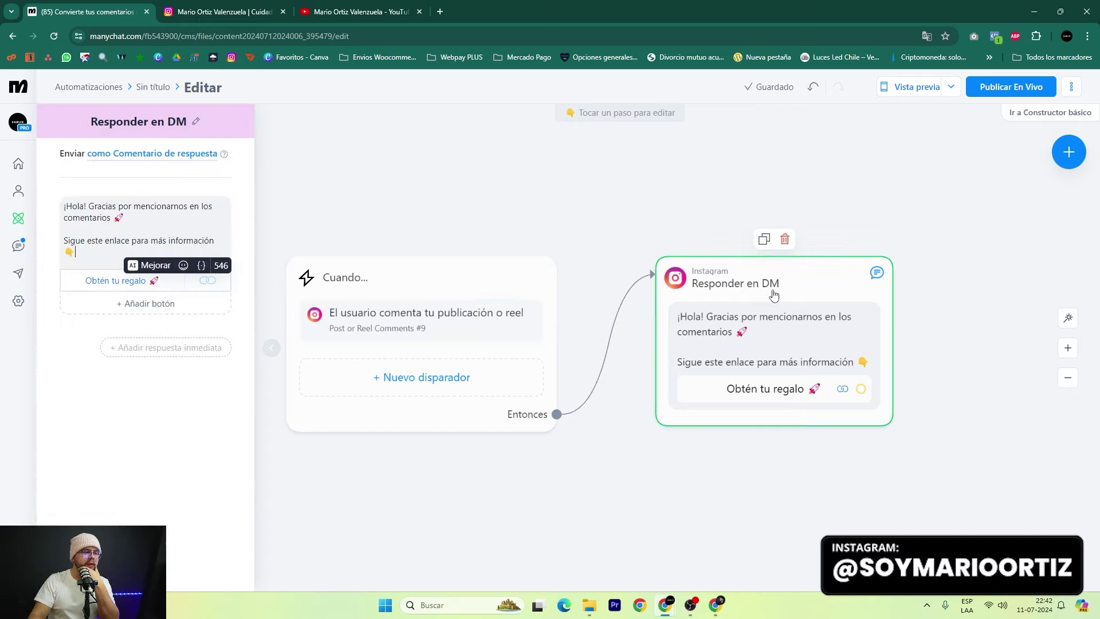
Insert the system field "Nombre" after "¡Hola!" in the DM message text.
left_click_drag(127, 218, 65, 202)
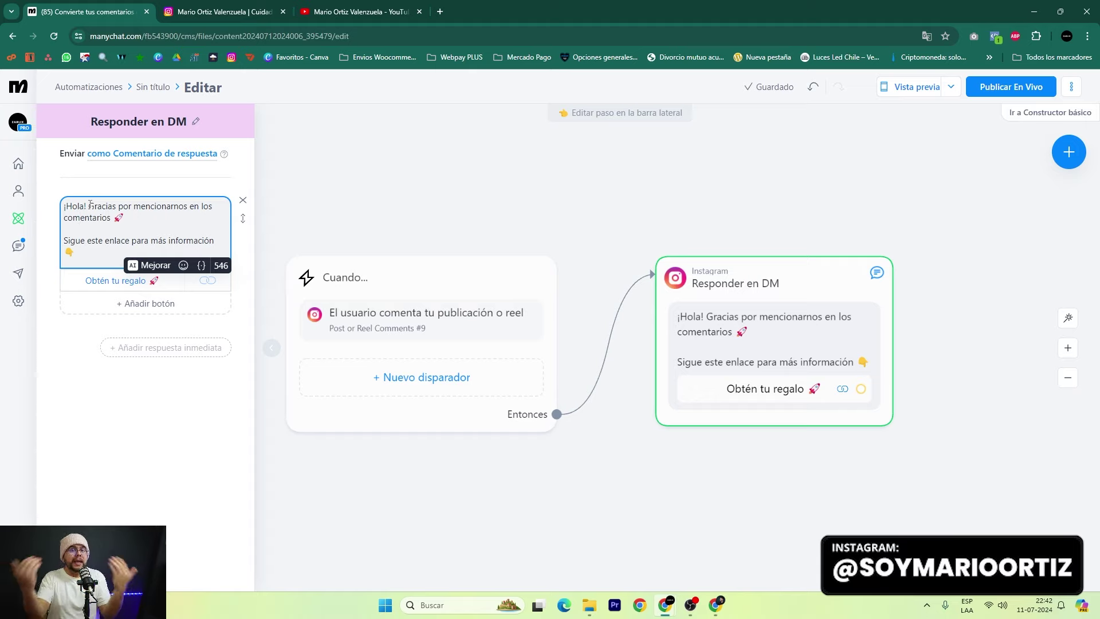
triple_click(130, 213)
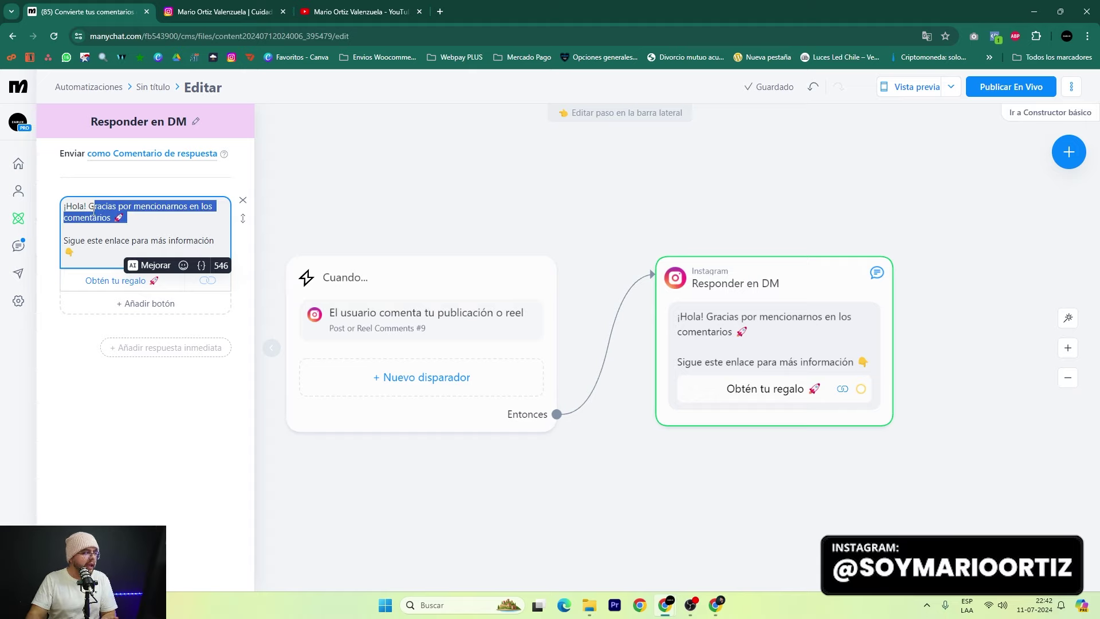
left_click(130, 212)
mouse_move(131, 213)
left_mouse_down()
mouse_move(69, 205)
mouse_move(114, 206)
left_mouse_up()
left_click(87, 204)
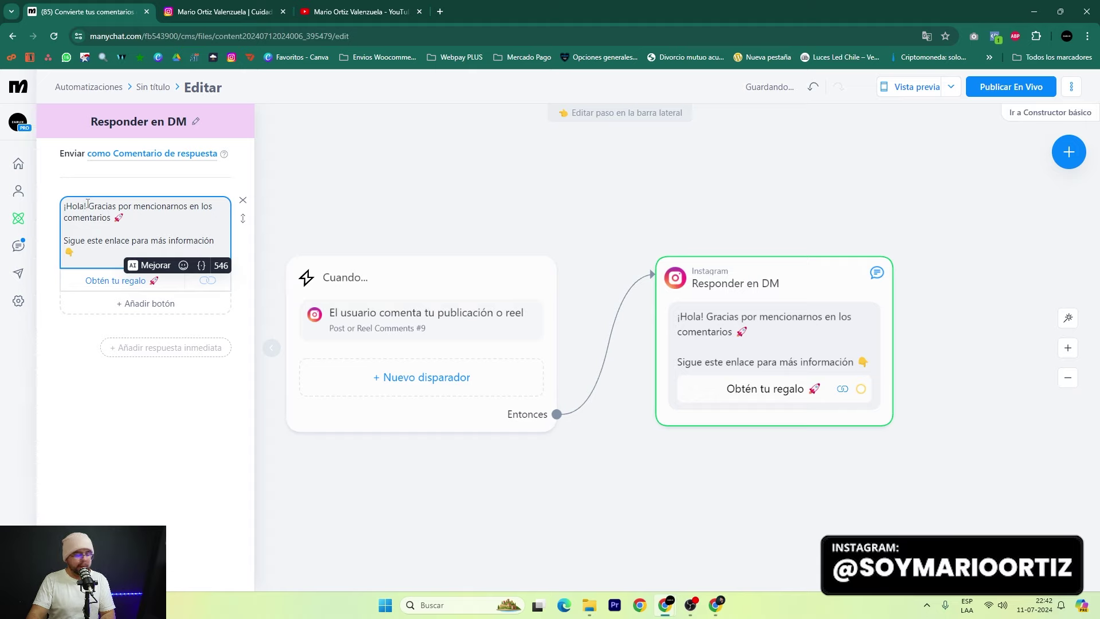
left_click(202, 266)
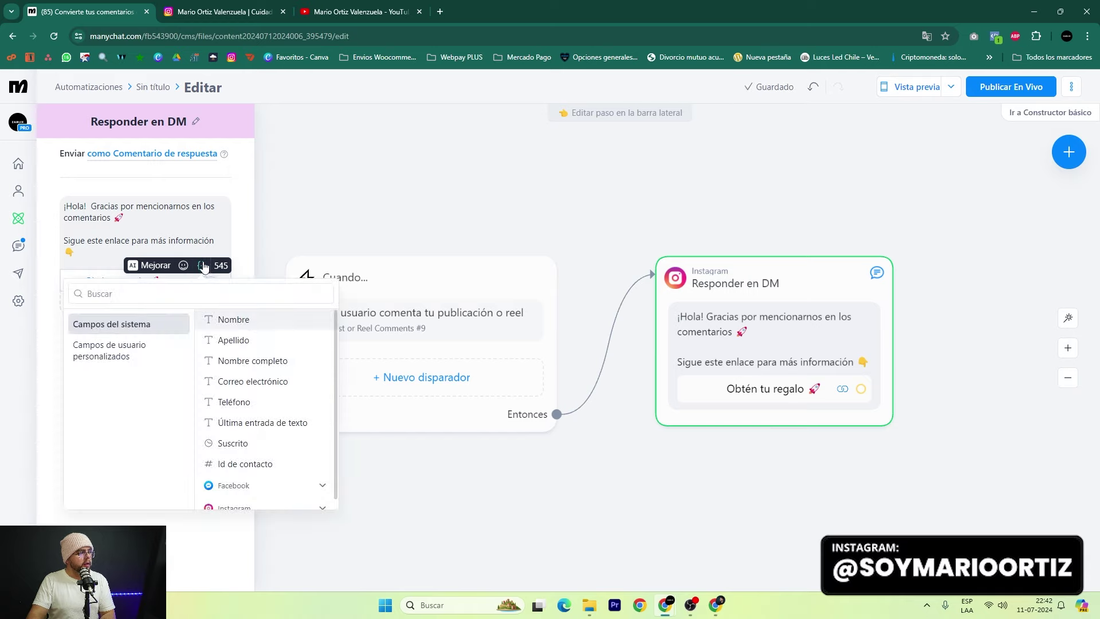
left_click(230, 322)
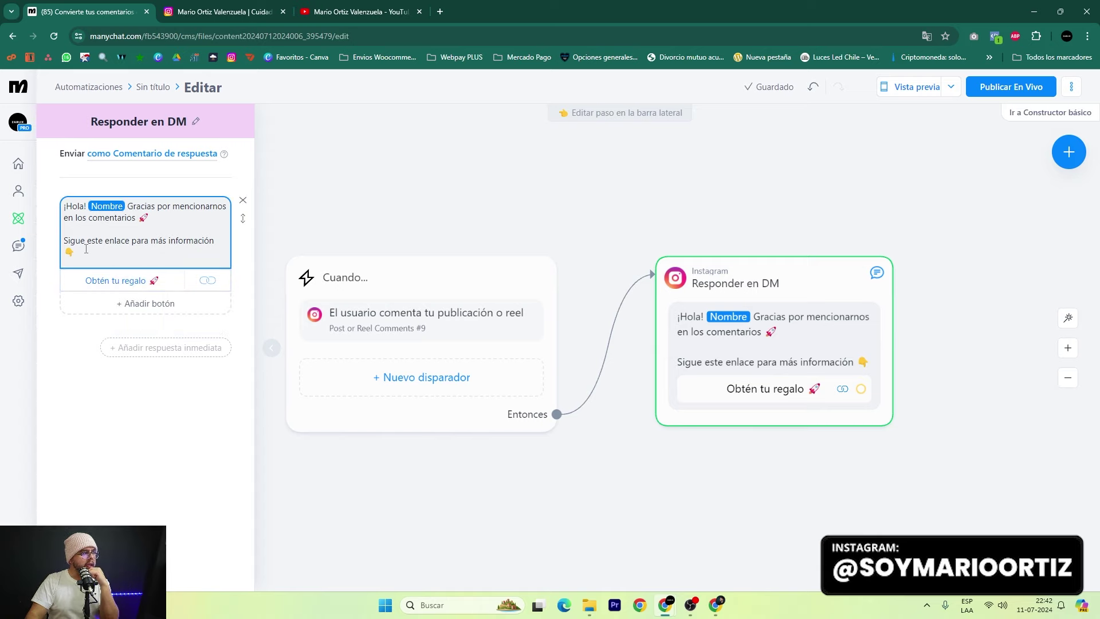
Add a second button to the DM message, look through its action options, and delete it again.
left_click(146, 307)
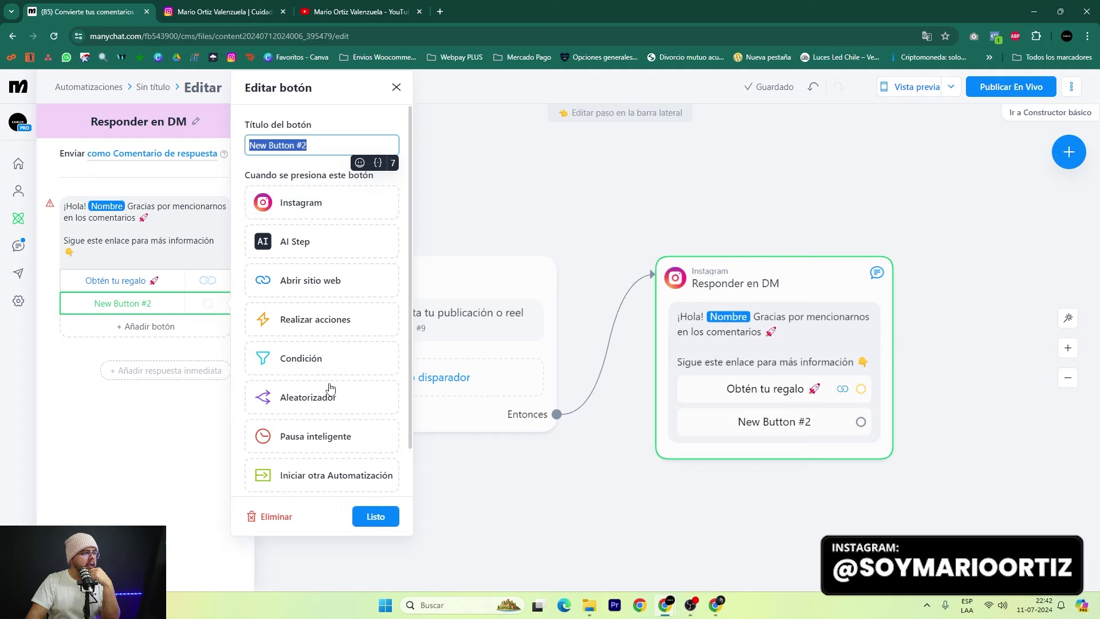
scroll(331, 387, "down", 1)
scroll(345, 258, "up", 1)
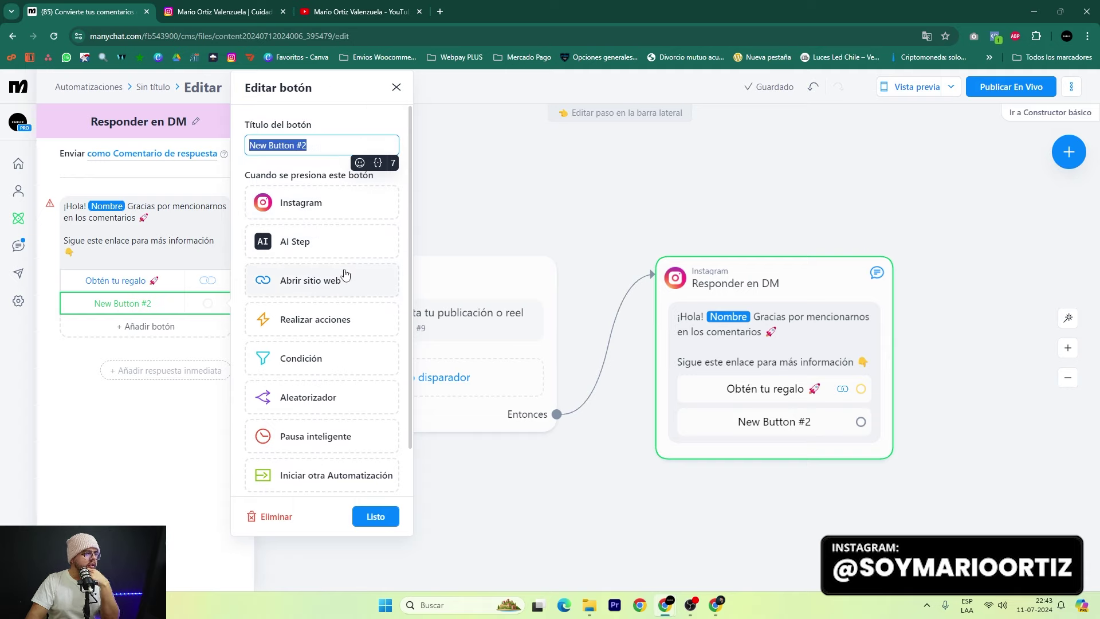
left_click(164, 466)
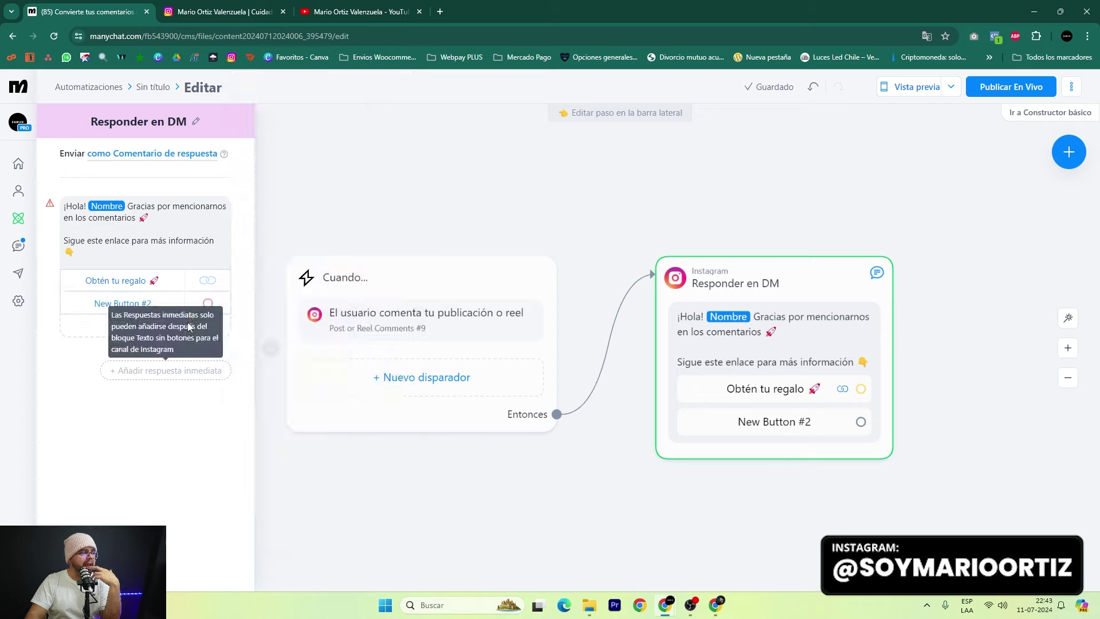
left_click(166, 302)
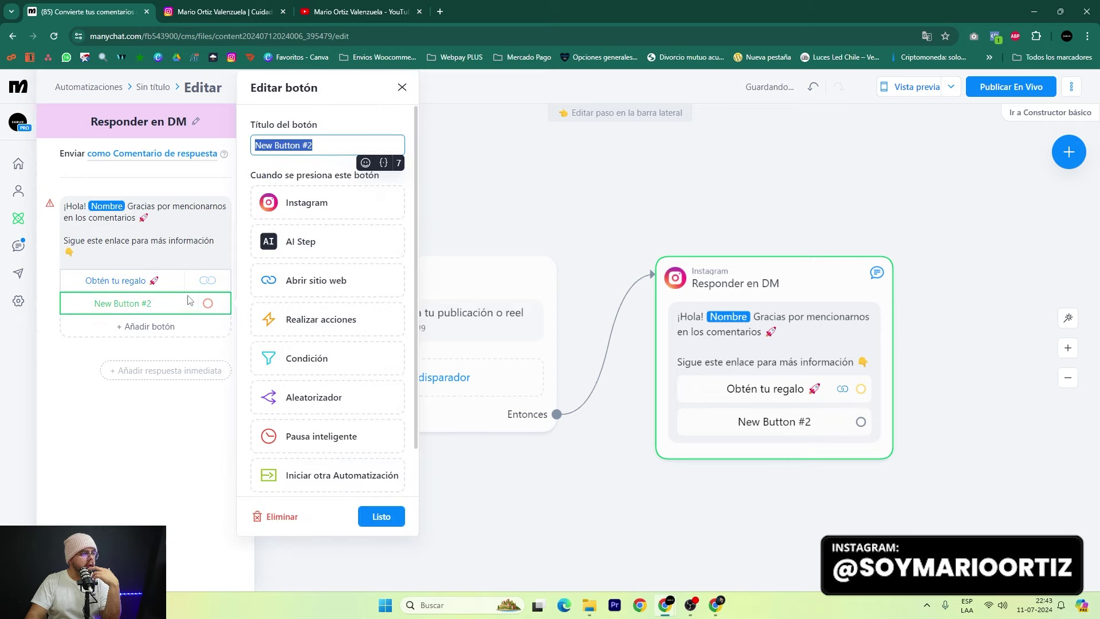
left_click(269, 522)
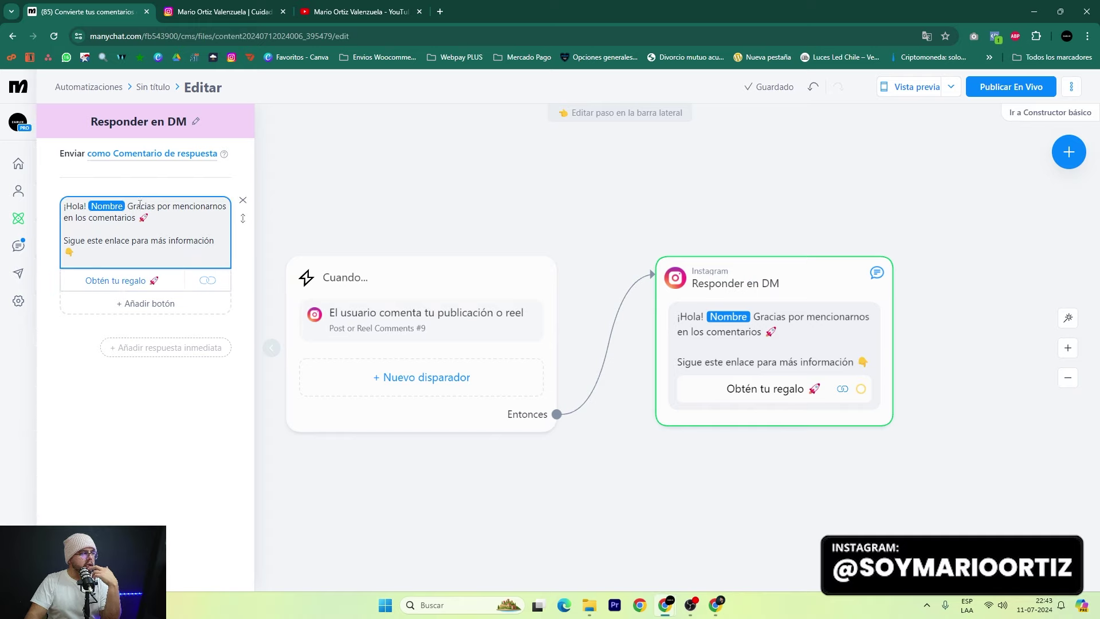
View the title and website settings of the "Obtén tu regalo" button.
left_click(127, 284)
left_click(127, 284)
left_click(129, 284)
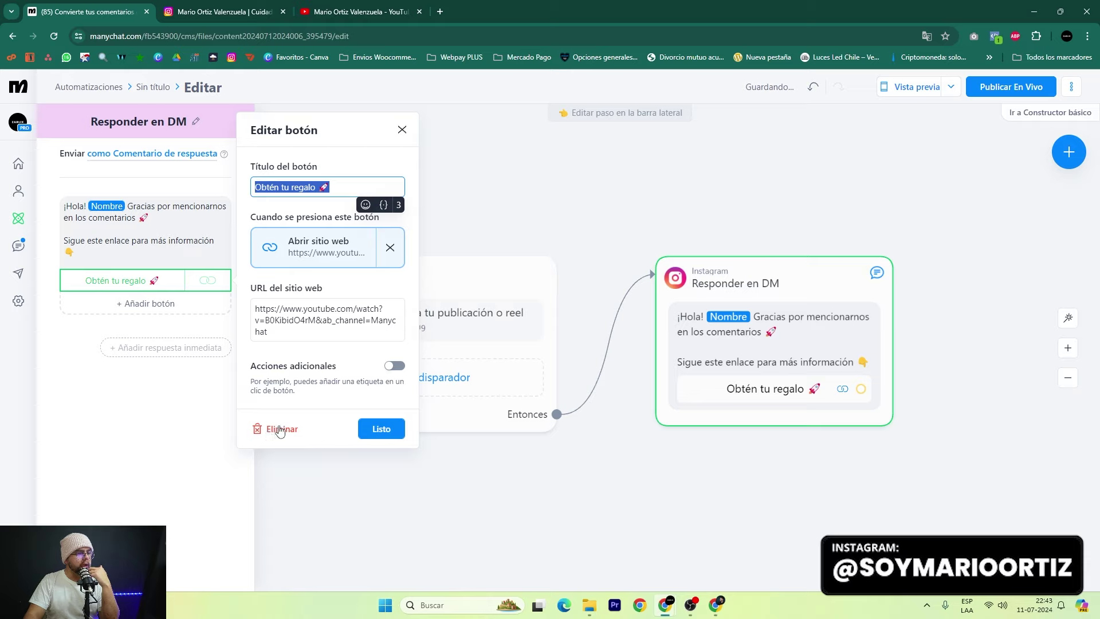
left_click(125, 472)
Append the filler lines "ewtójwtow", "+wtiohwetiweh" and "wehtiweht" at the end of the DM message text.
left_click(112, 252)
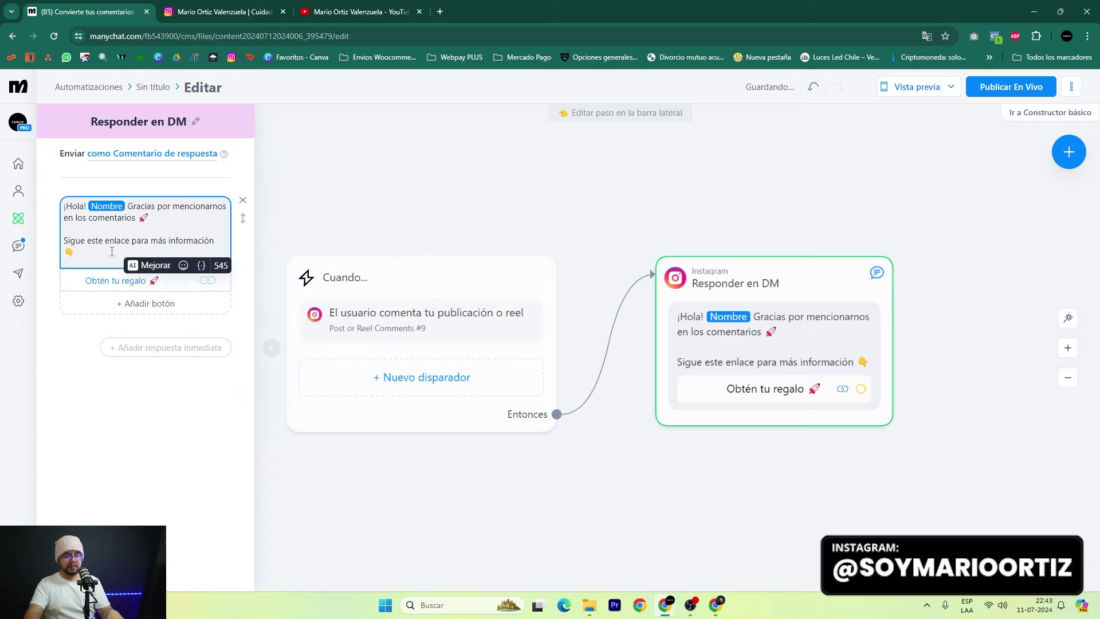
key("Return")
key("Return")
type("ewtójwtow")
key("Return")
type("+wtiohwetiweh")
key("Return")
type("wehtiweht")
left_click(178, 551)
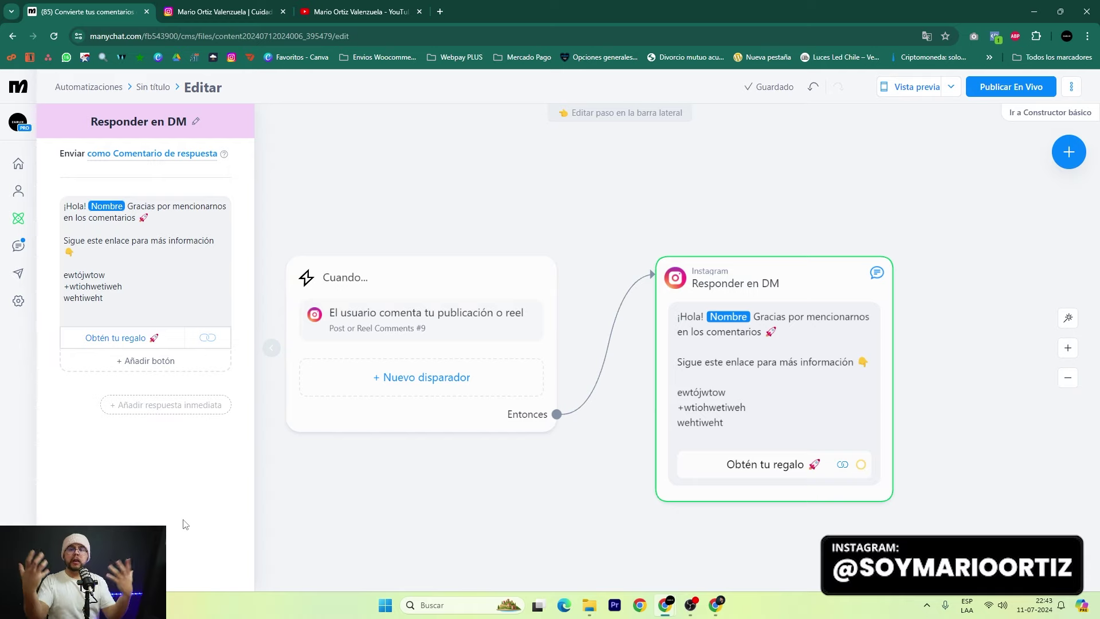
Delete the three filler lines from the end of the DM message text.
left_click(140, 309)
left_click_drag(140, 309, 98, 283)
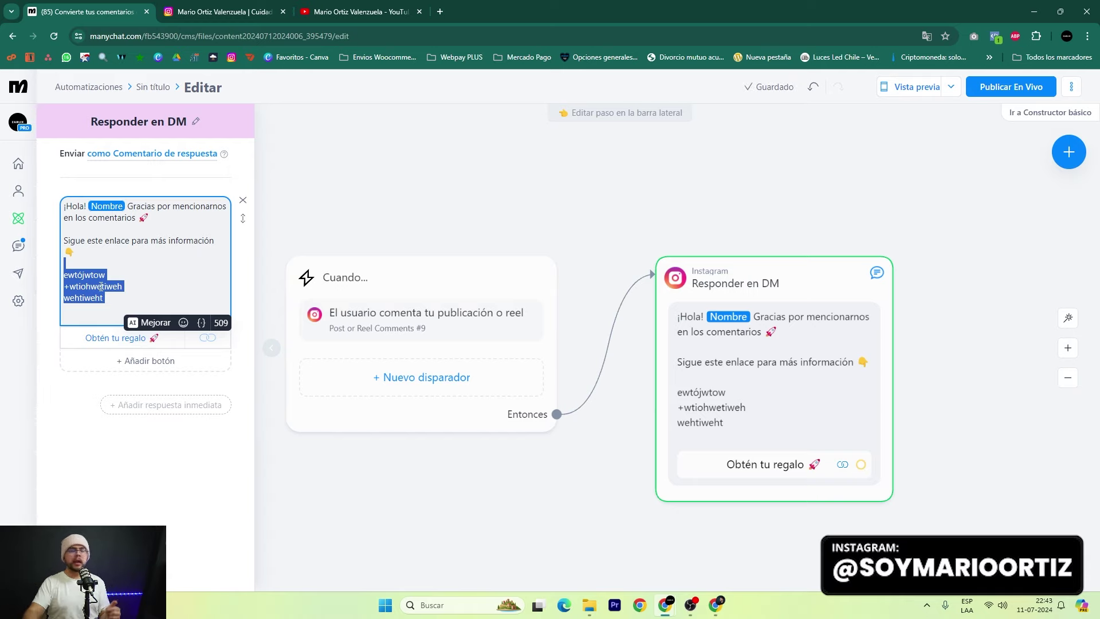
key("BackSpace")
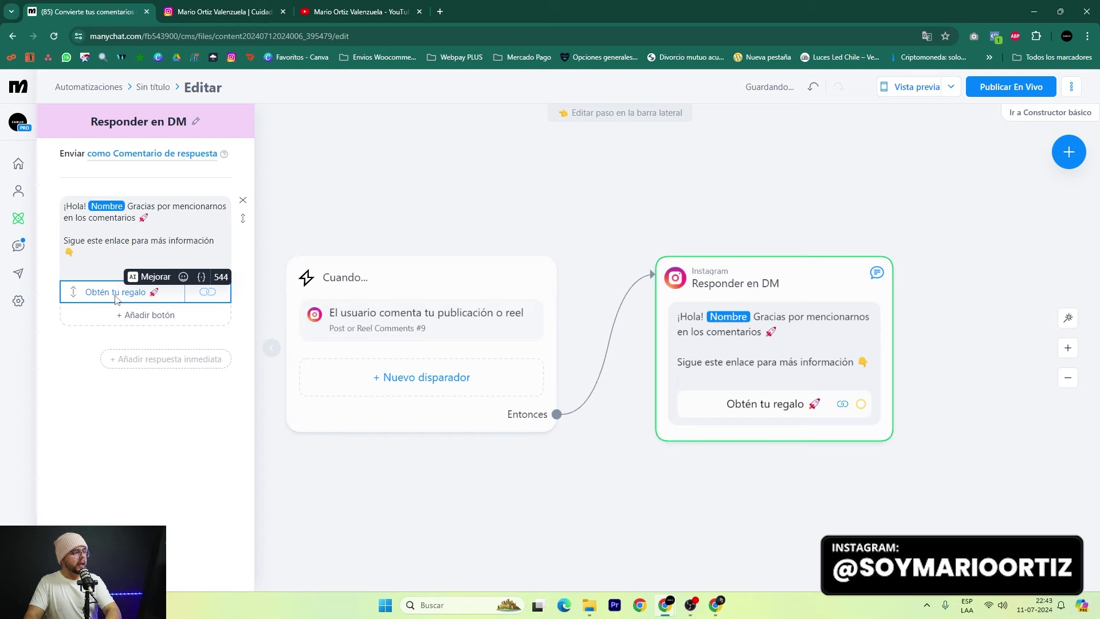
Try out another extra button below "Obtén tu regalo" and remove it from the DM message.
left_click(129, 316)
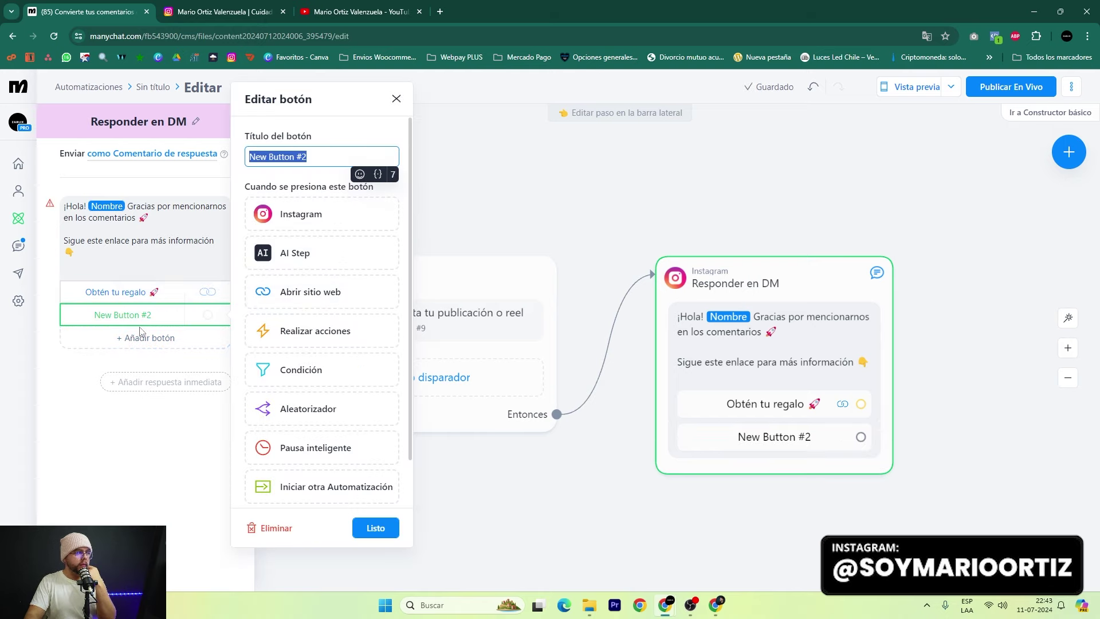
left_click(128, 293)
left_click(122, 314)
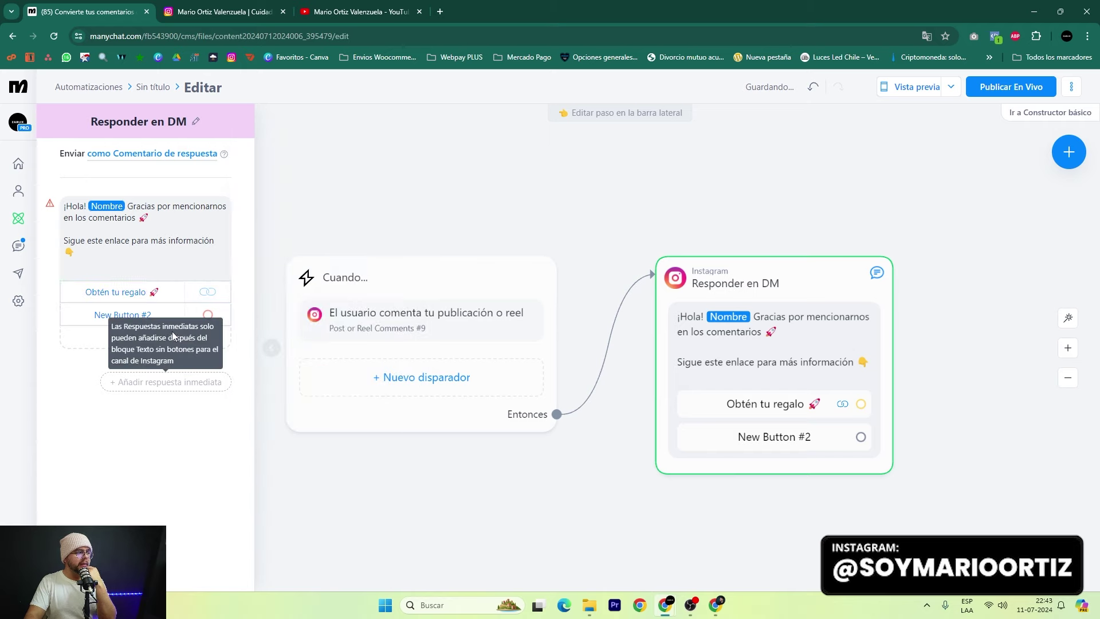
left_click(164, 319)
left_click(277, 530)
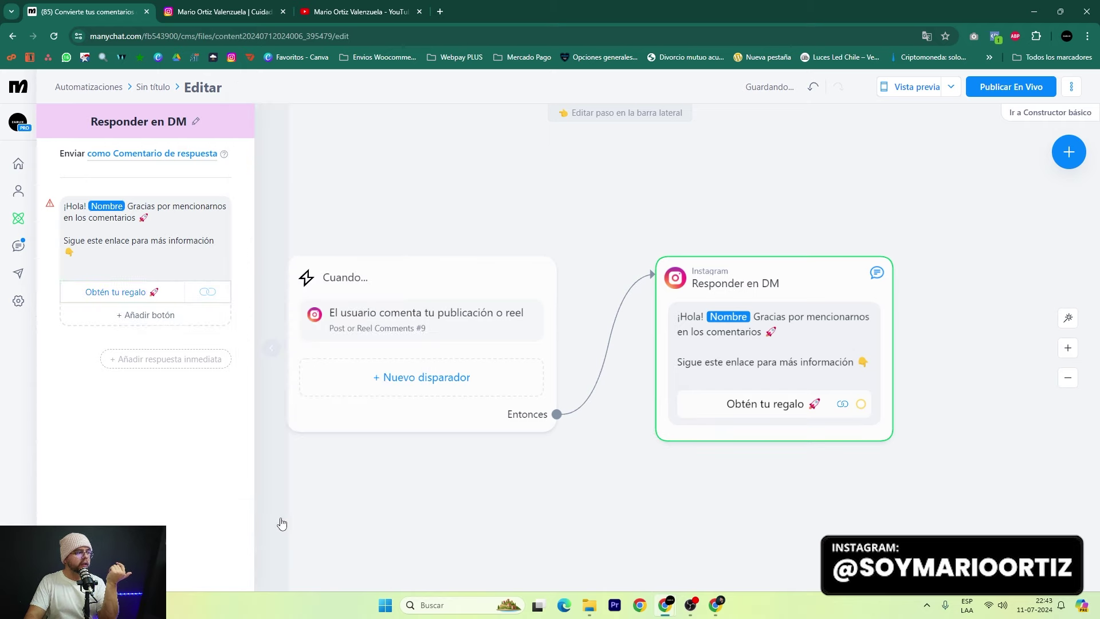
Change the title of the "Obtén tu regalo" button to "Mira el video".
left_click(122, 291)
left_click(299, 204)
left_click_drag(335, 198, 262, 199)
left_click(259, 199)
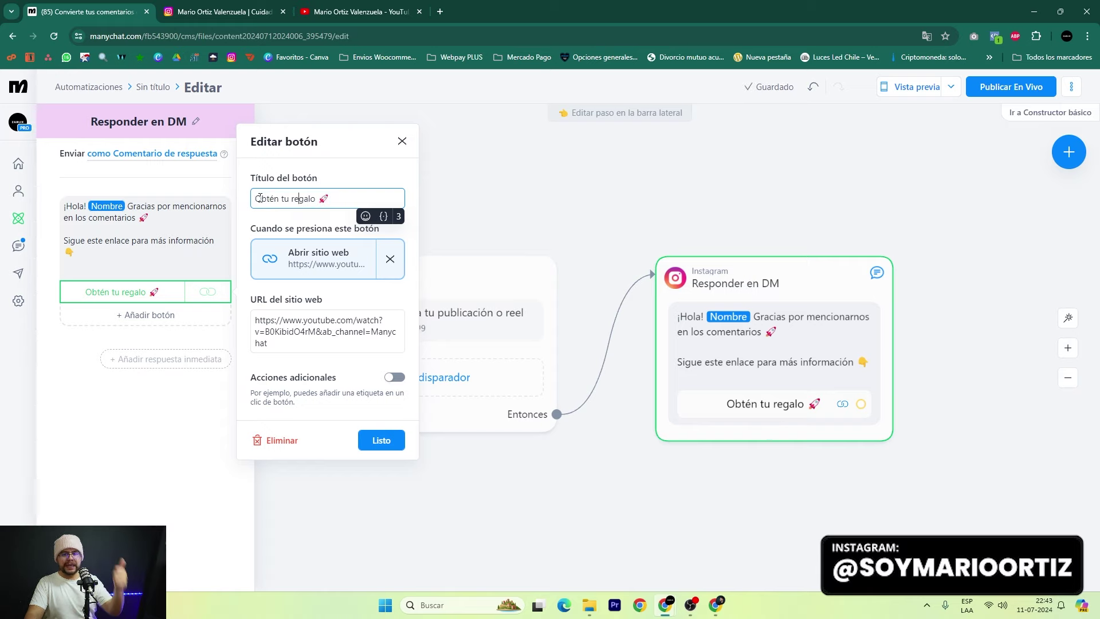
double_click(258, 198)
key("ctrl+a")
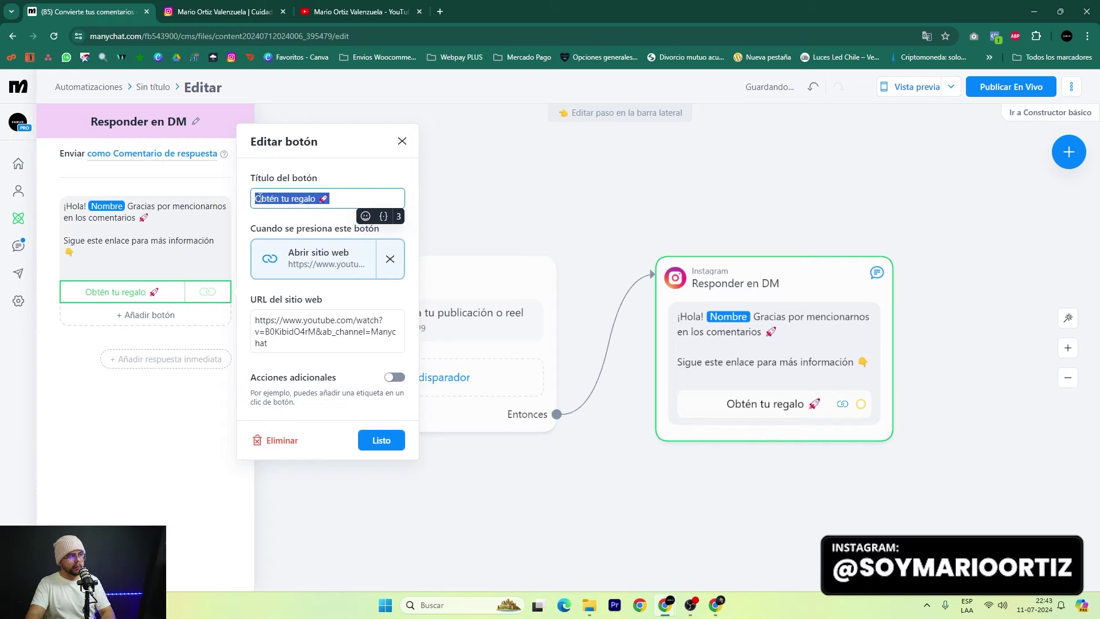
type("Mira el video")
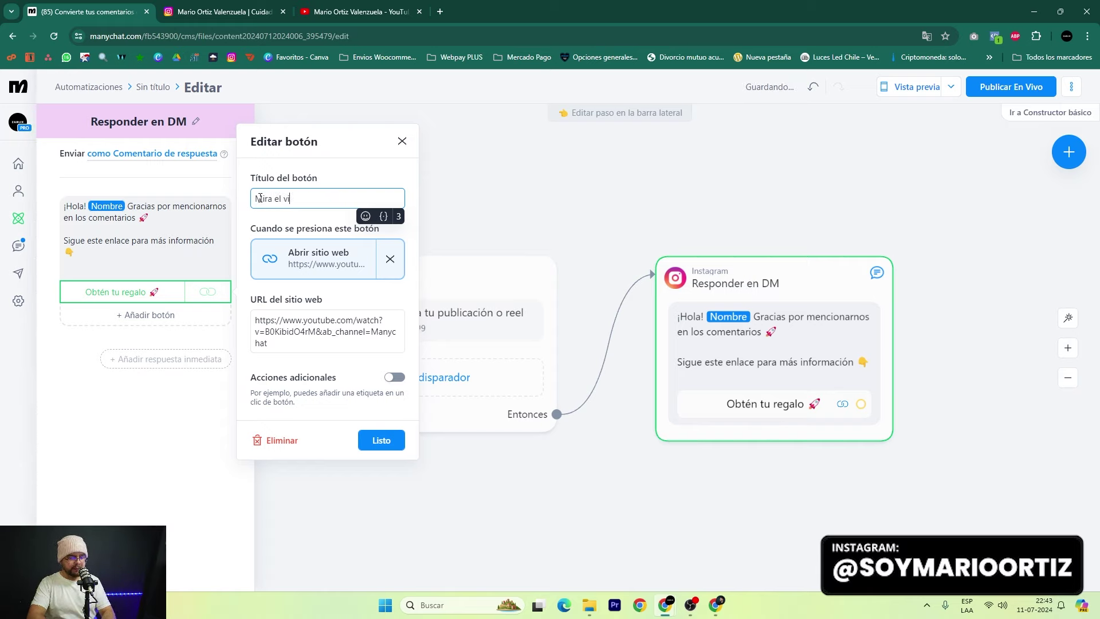
Remove the website action from the "Mira el video" button and assign it a new "Abrir sitio web" action.
left_click(389, 259)
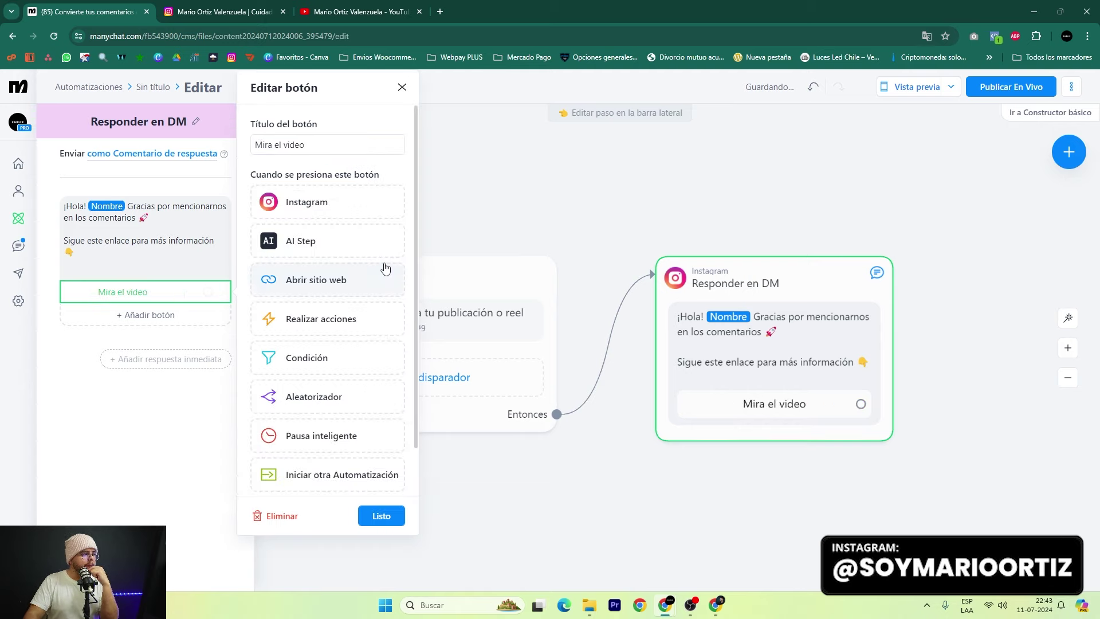
left_click(154, 299)
left_click(154, 298)
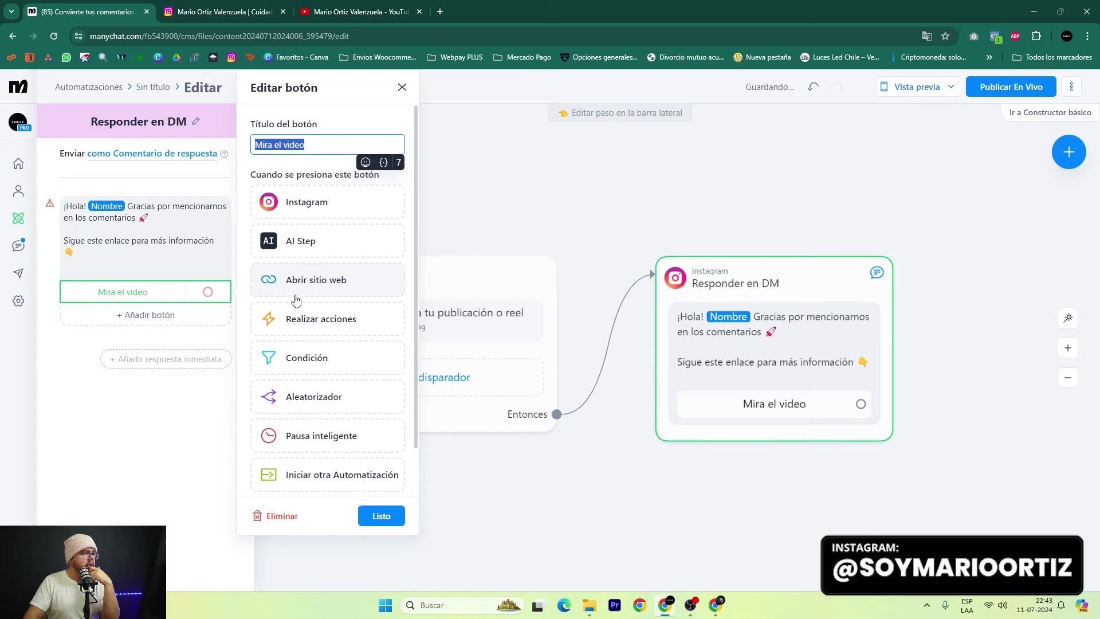
left_click(321, 279)
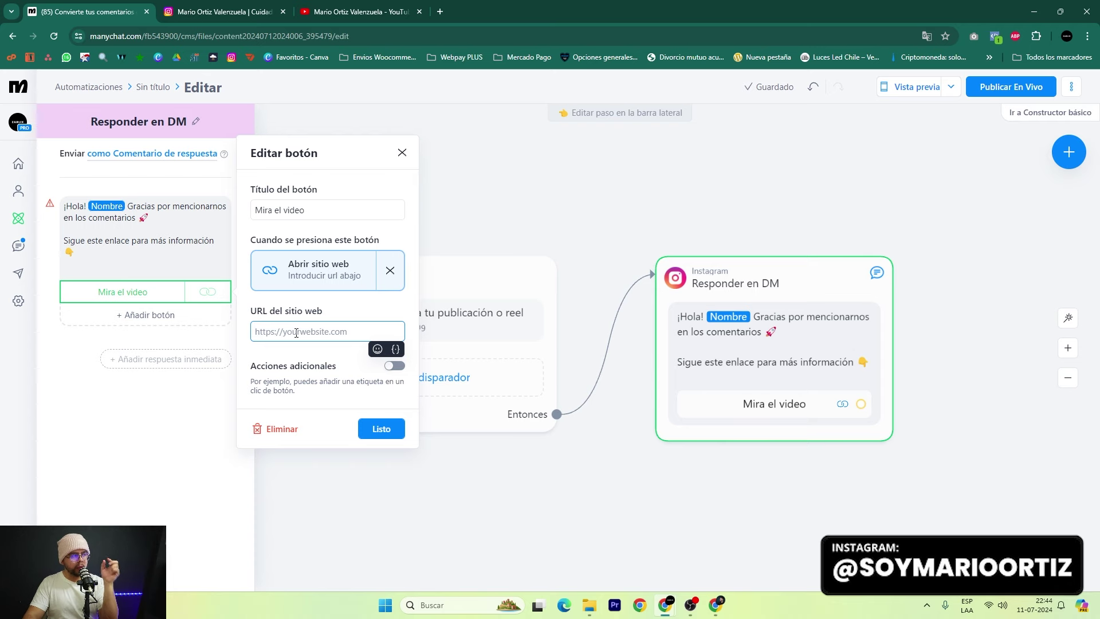
Copy the address of the YouTube channel's videos page, set it as the button's website URL in Manychat, and finish editing the button.
left_click(321, 11)
right_click(265, 35)
left_click(202, 36)
right_click(203, 36)
key("ctrl+c")
left_click(252, 143)
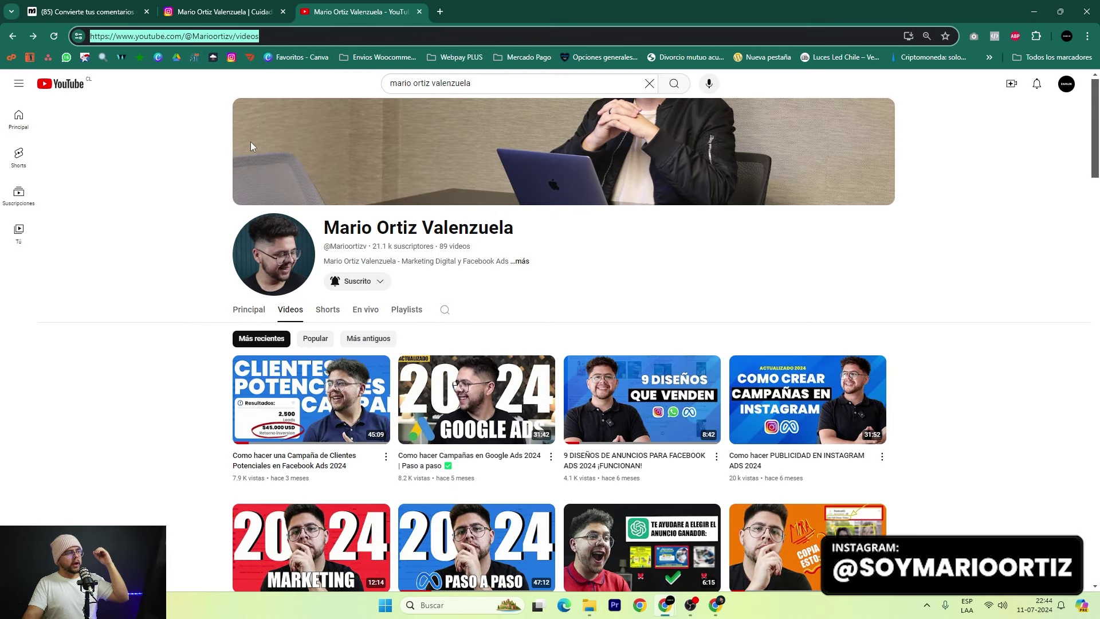
left_click(85, 10)
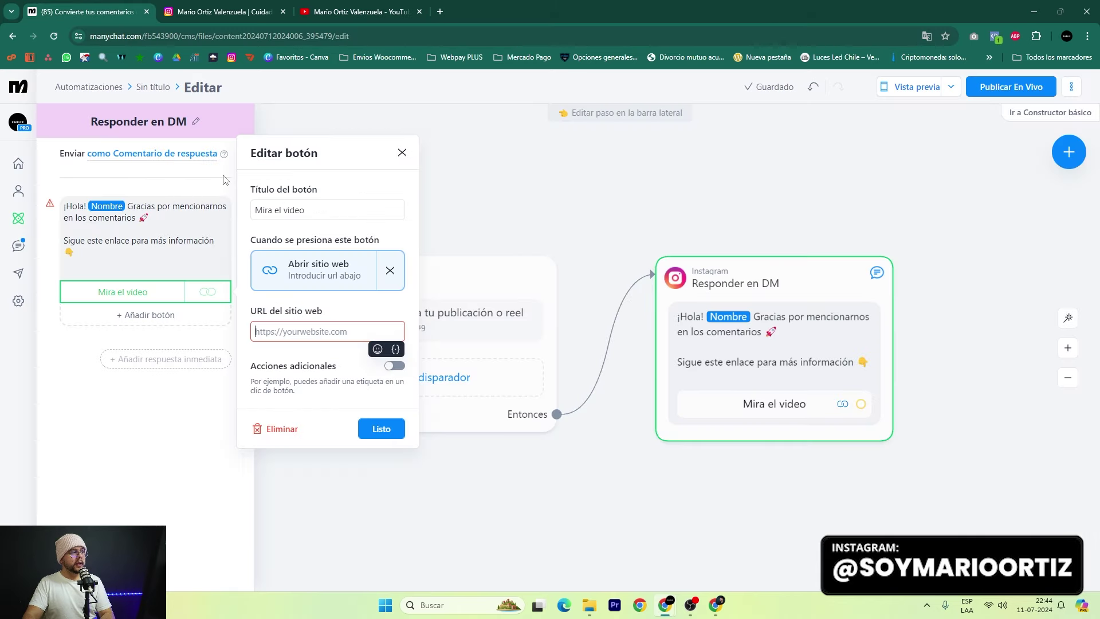
left_click(294, 335)
key("ctrl+v")
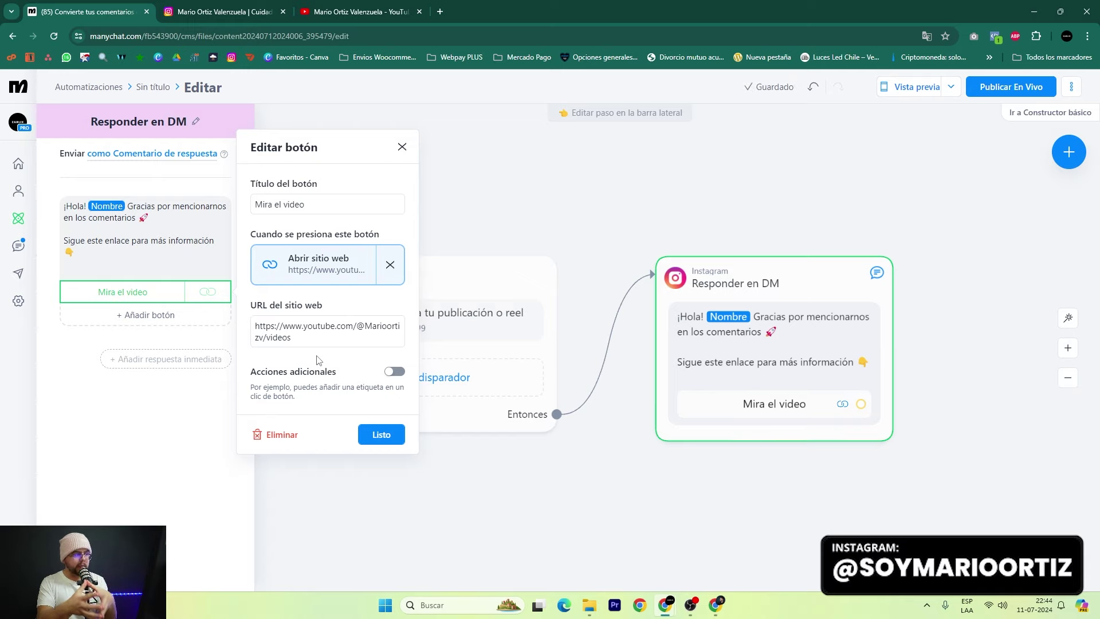
left_click(389, 436)
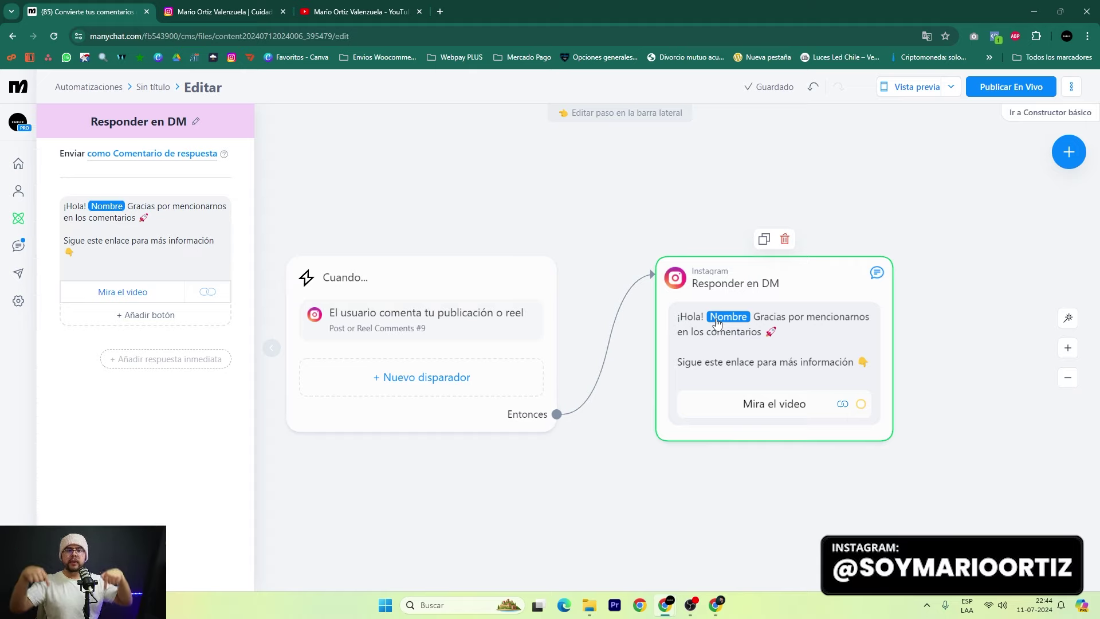
Preview the automation's DM message as a chat on the phone mock-up.
left_click(908, 91)
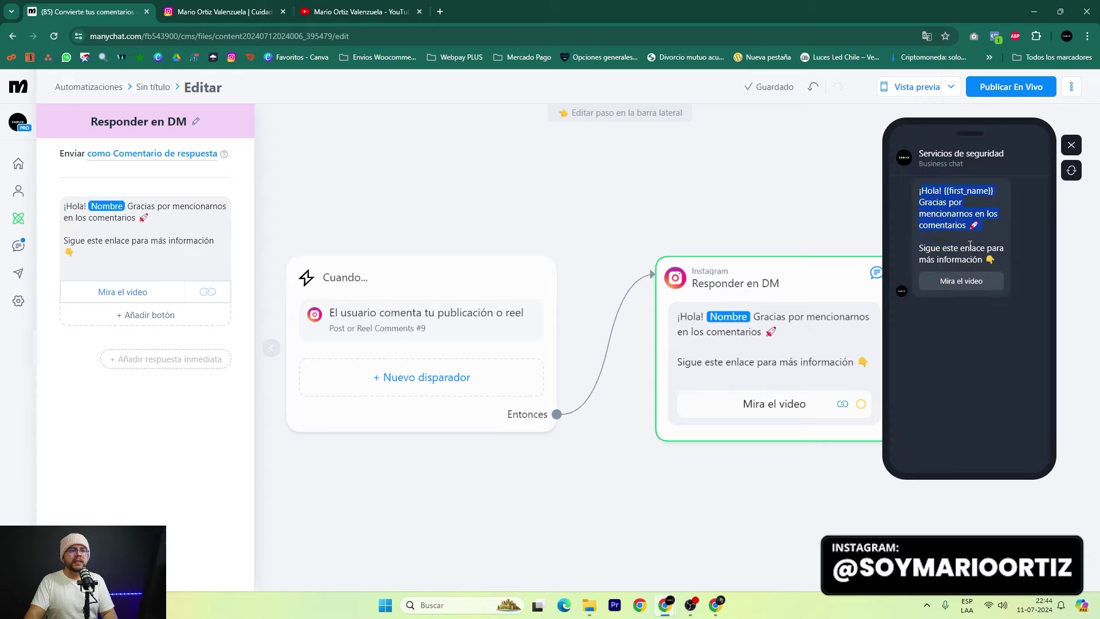
Test the "Mira el video" button in the message preview and return to the automation editor.
left_click(960, 281)
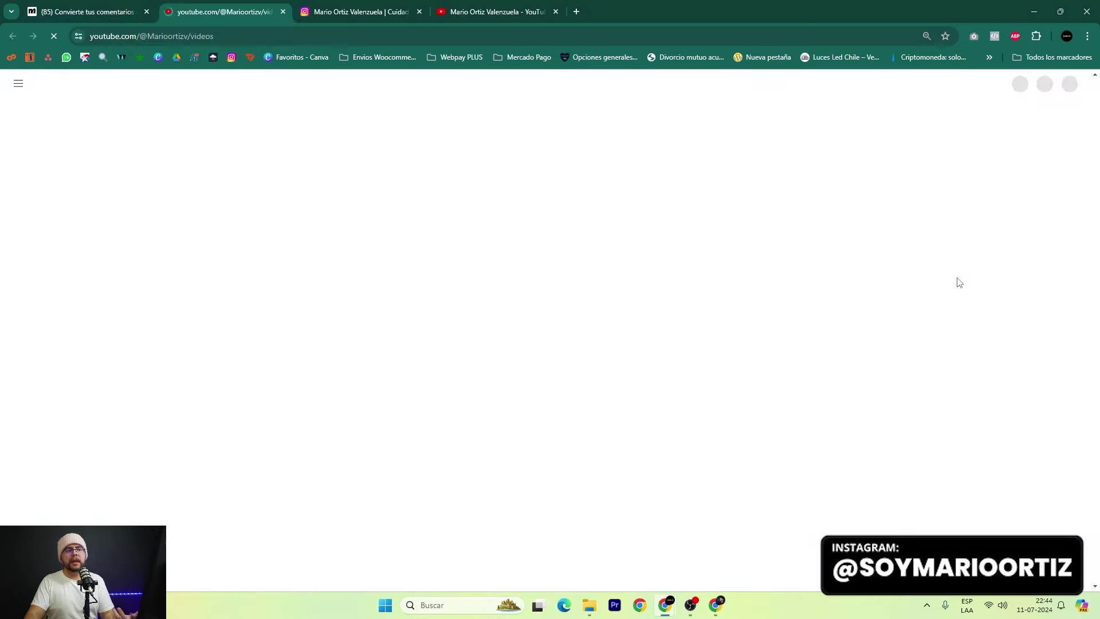
left_click(73, 4)
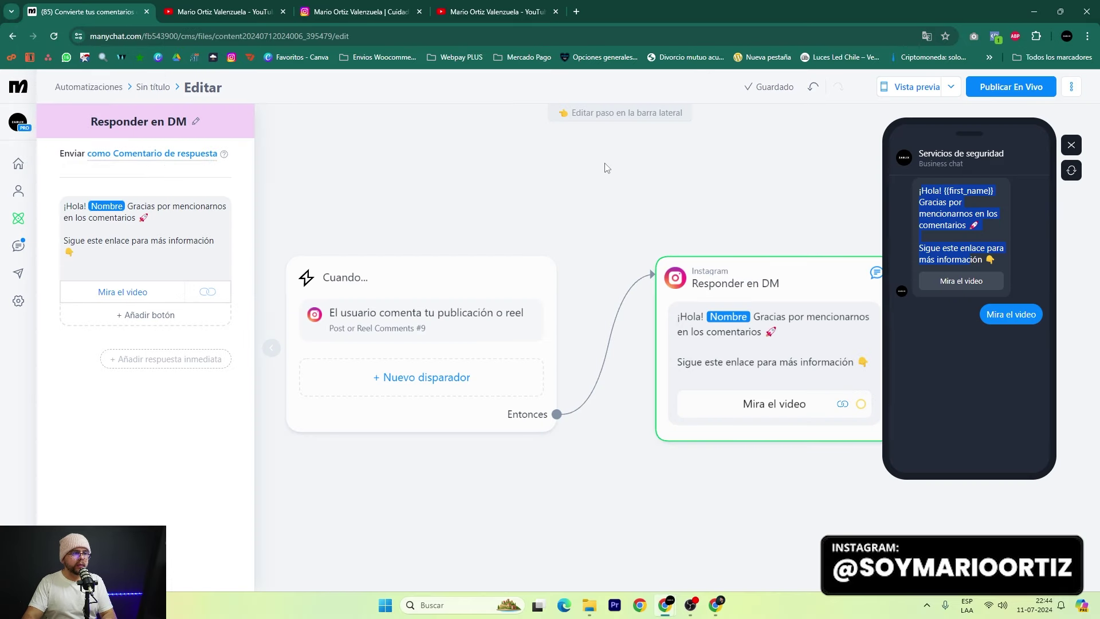
left_click(606, 167)
Close the message preview, publish the automation live, and dismiss the notification.
left_click(1070, 145)
left_click(1011, 87)
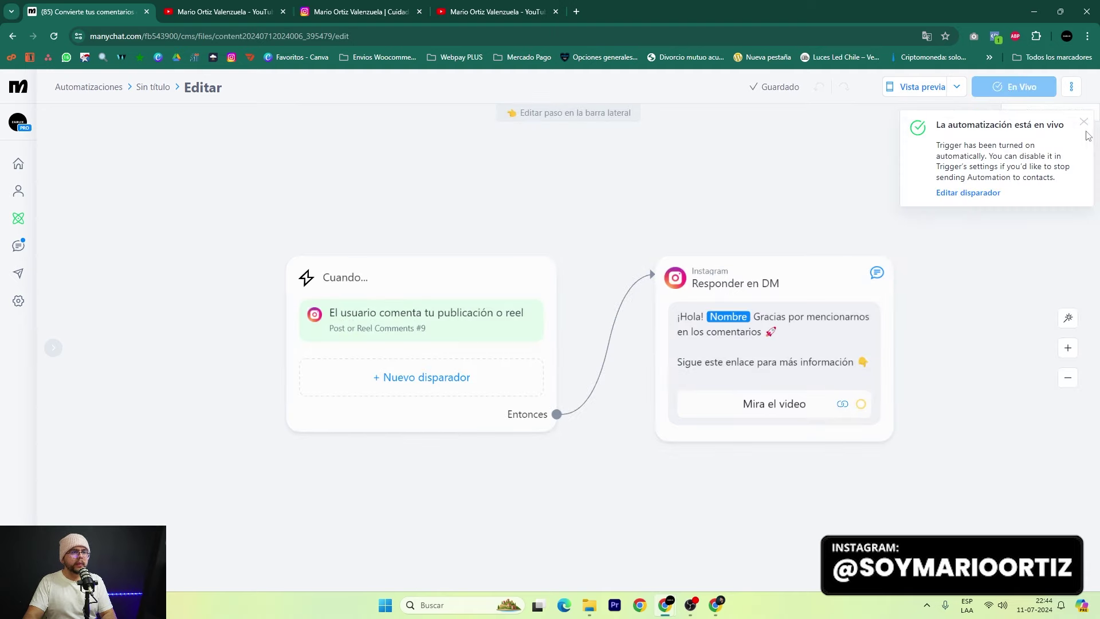
left_click(1084, 126)
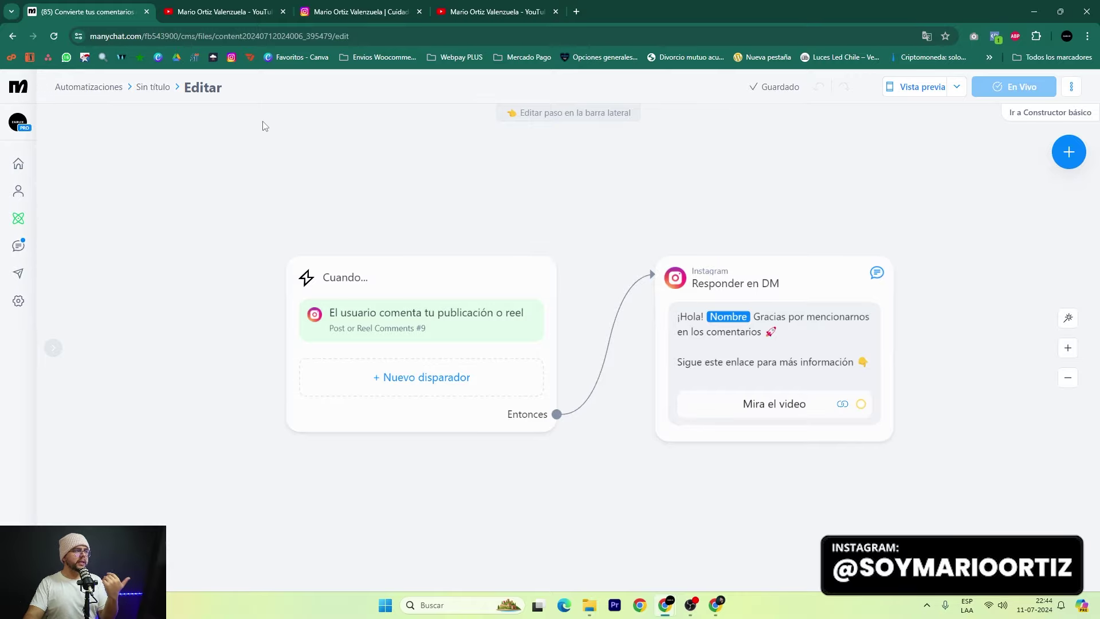
Go to the profile of the reel's author on Instagram and send a direct message reading "curso".
left_click(341, 11)
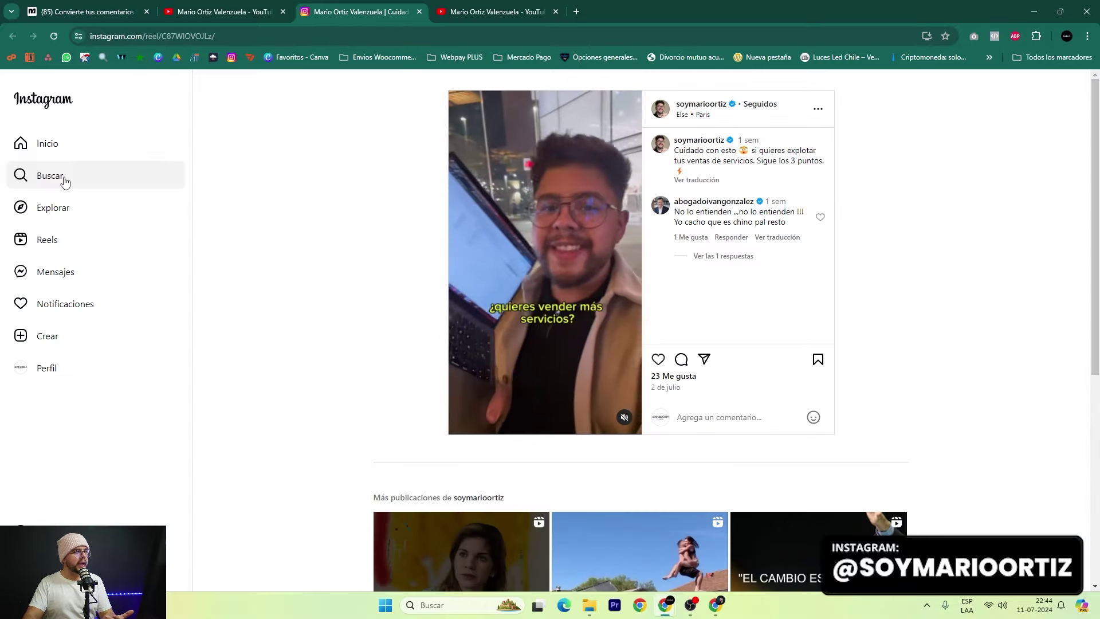
left_click(658, 112)
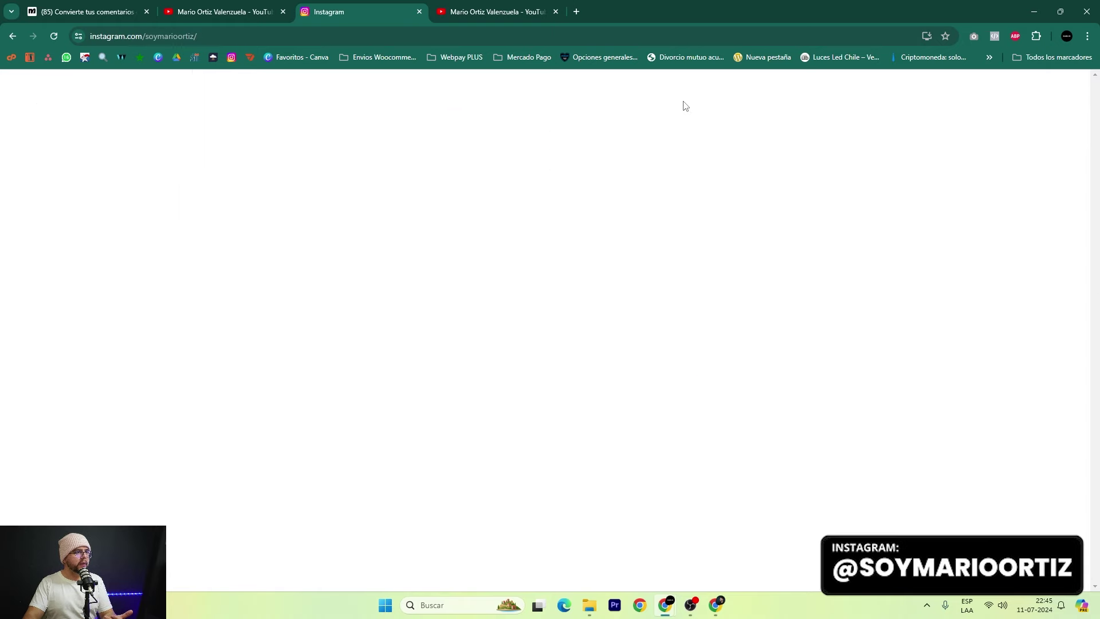
left_click(731, 101)
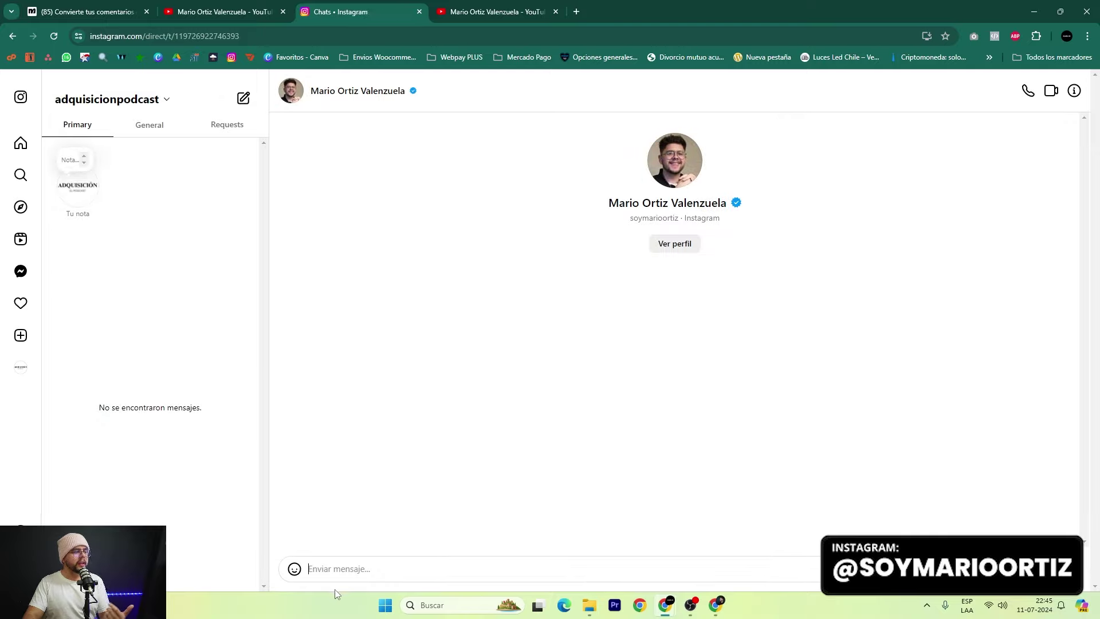
type("curso")
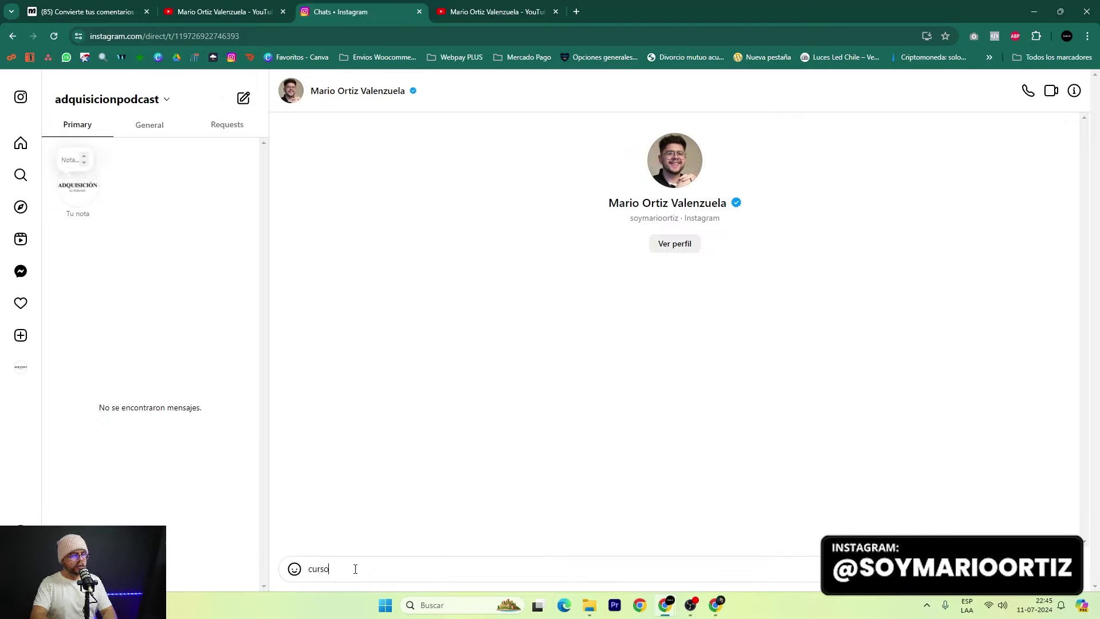
key("Return")
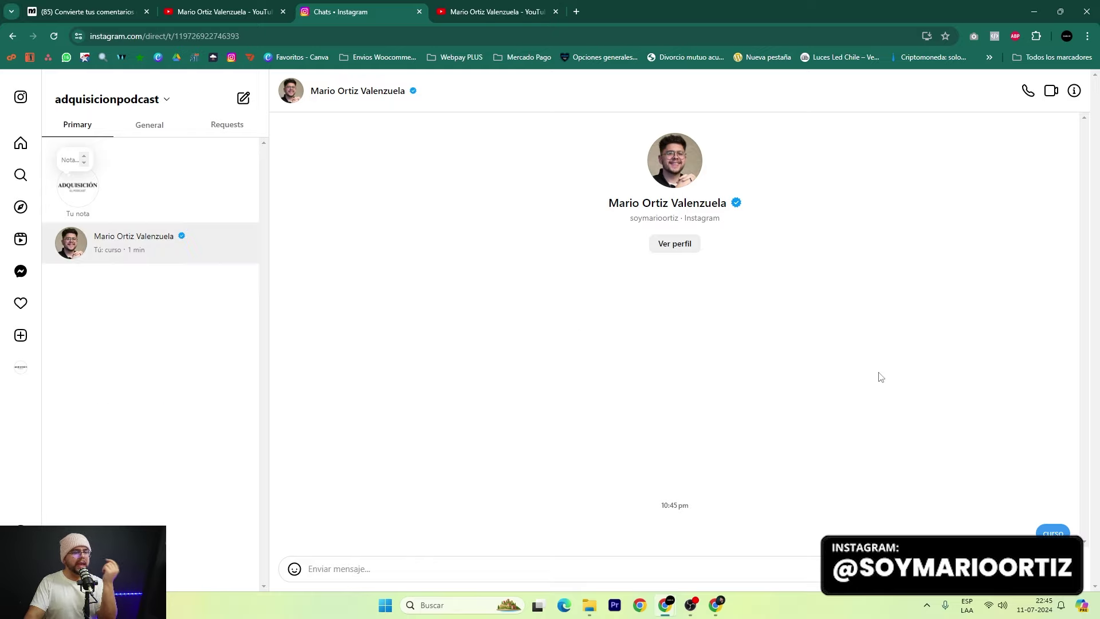
left_click_drag(372, 534, 296, 539)
left_click(335, 549)
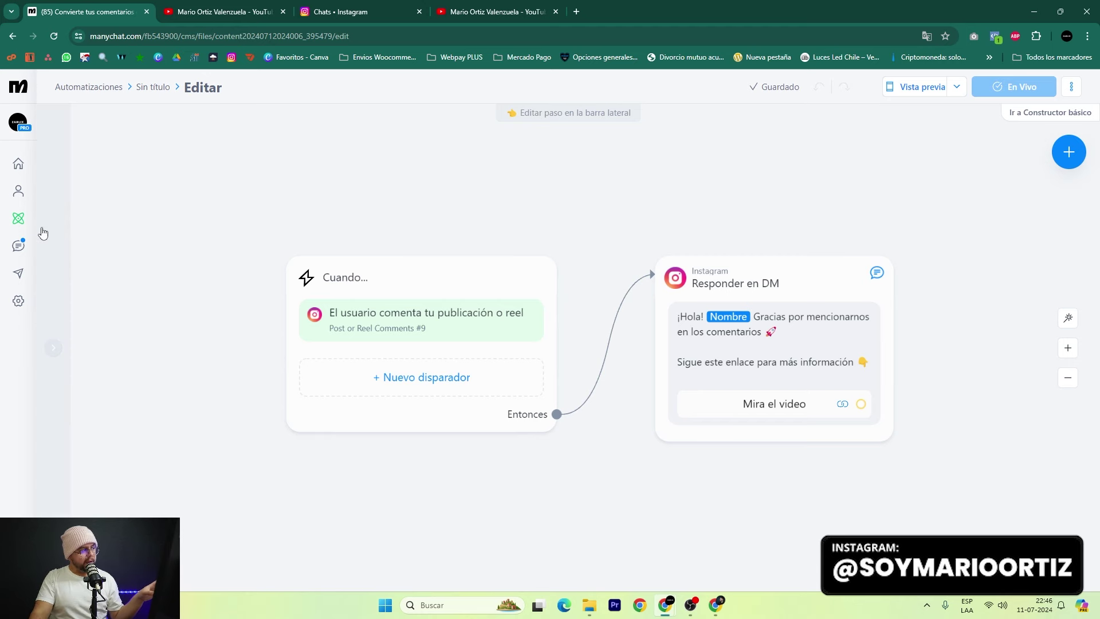
Return to the automations list, switch to the incognito Manychat window with the free account, and view its billing settings.
left_click(19, 220)
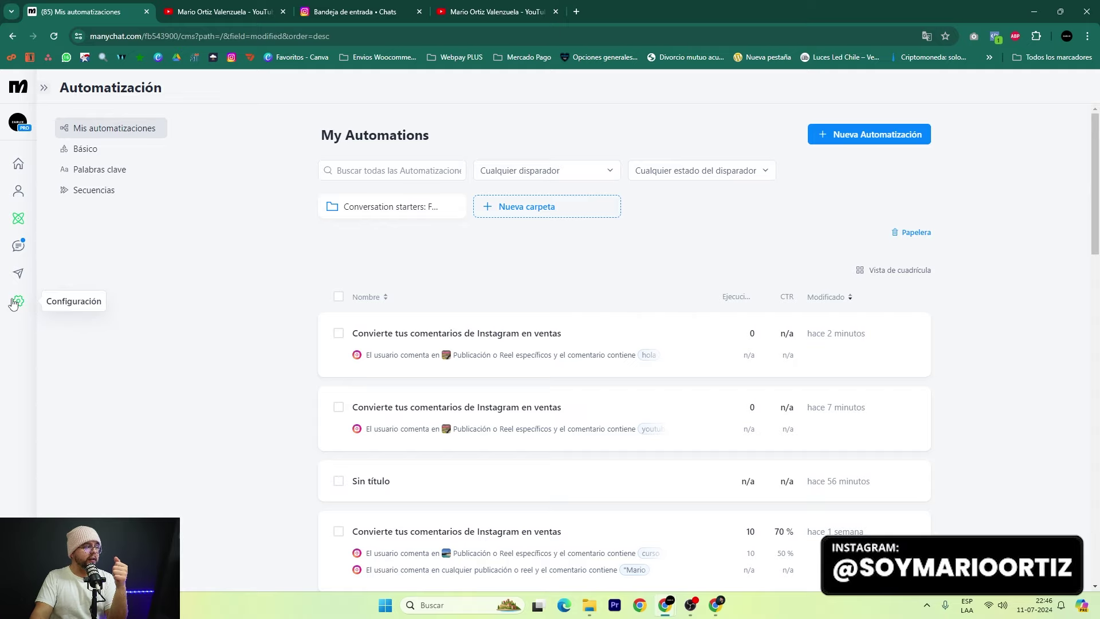
mouse_move(665, 605)
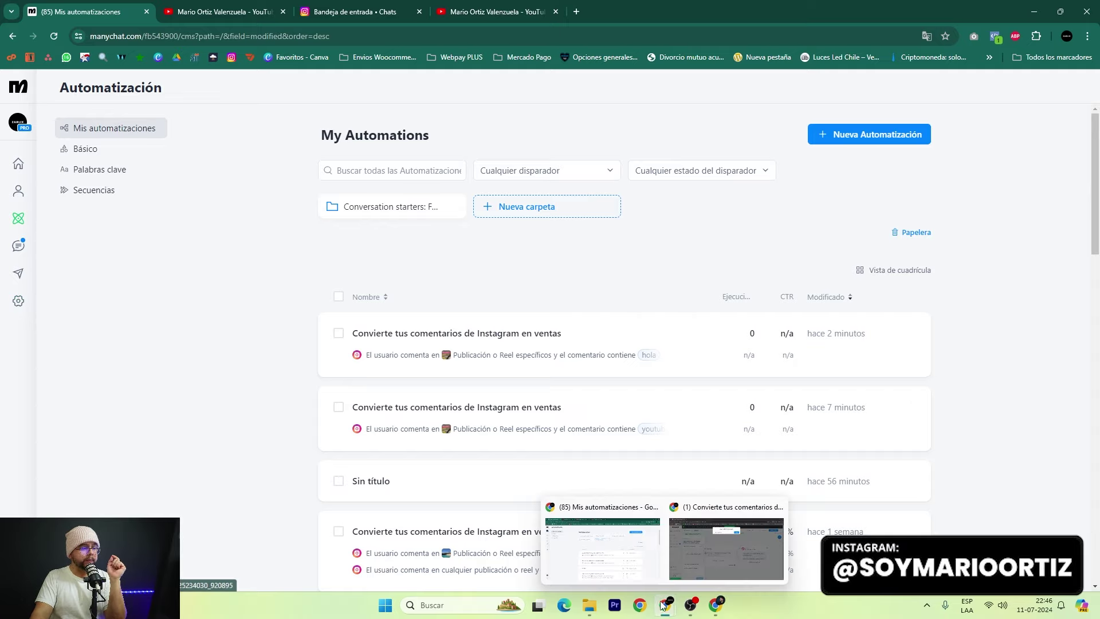
left_click(695, 556)
left_click(536, 182)
left_click(55, 275)
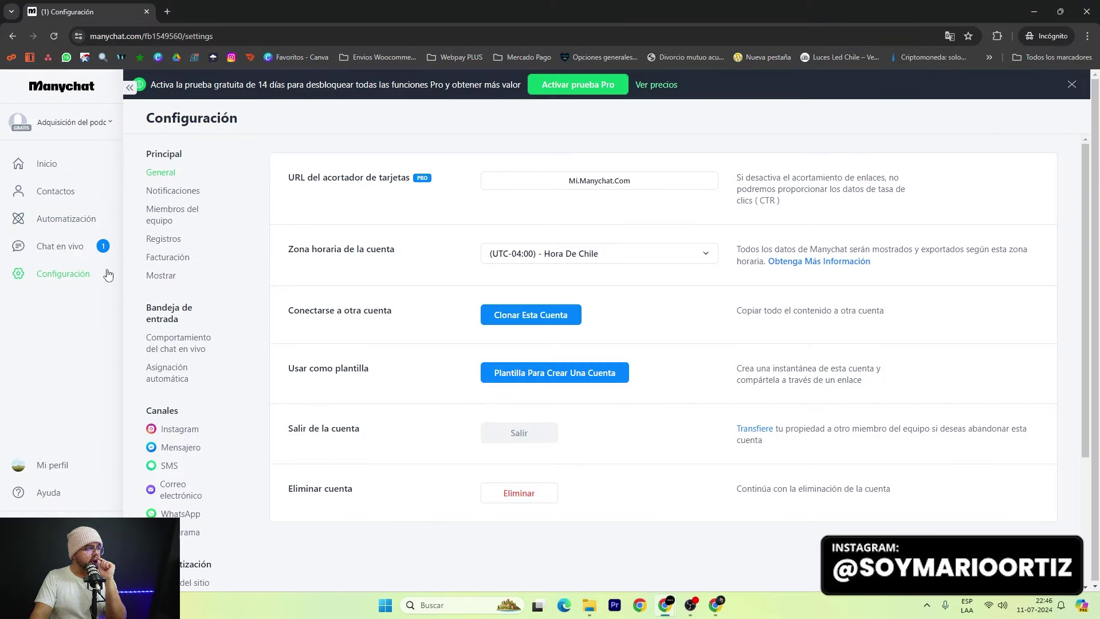
left_click(174, 245)
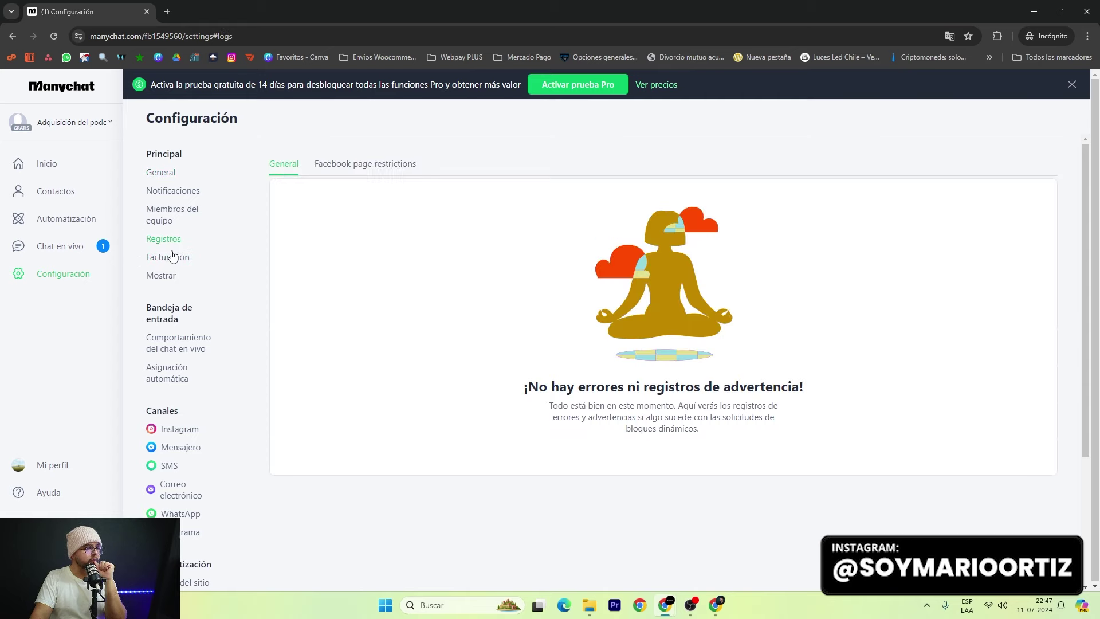
left_click(181, 261)
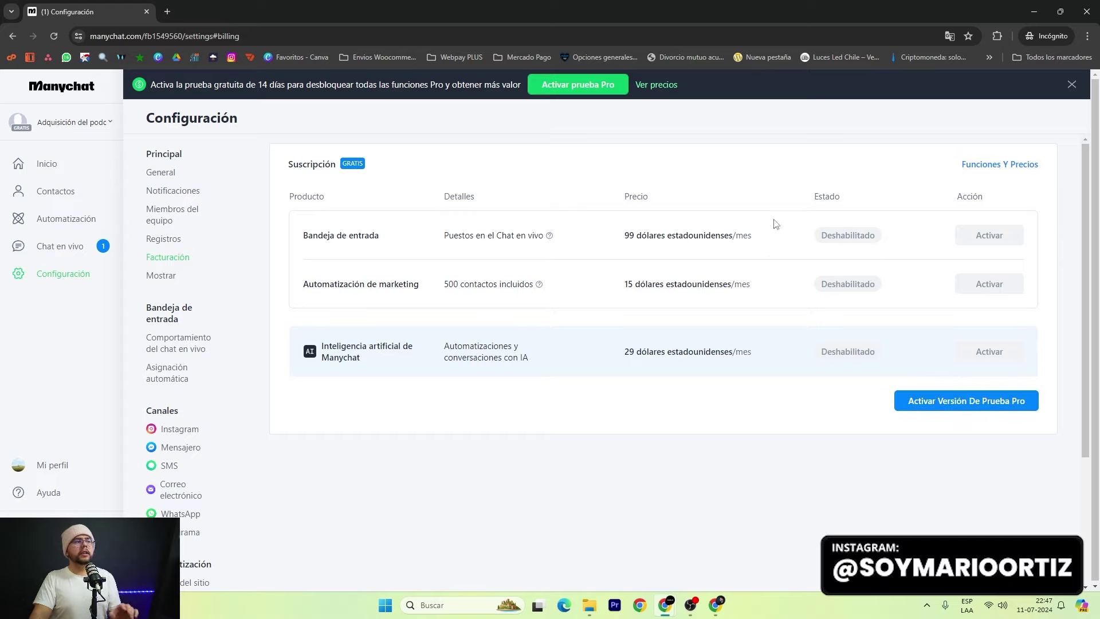
Open Manychat's pricing page and examine the prices, channel access and key features of the Free, Pro and Premium plans.
left_click(672, 90)
scroll(541, 418, "down", 2)
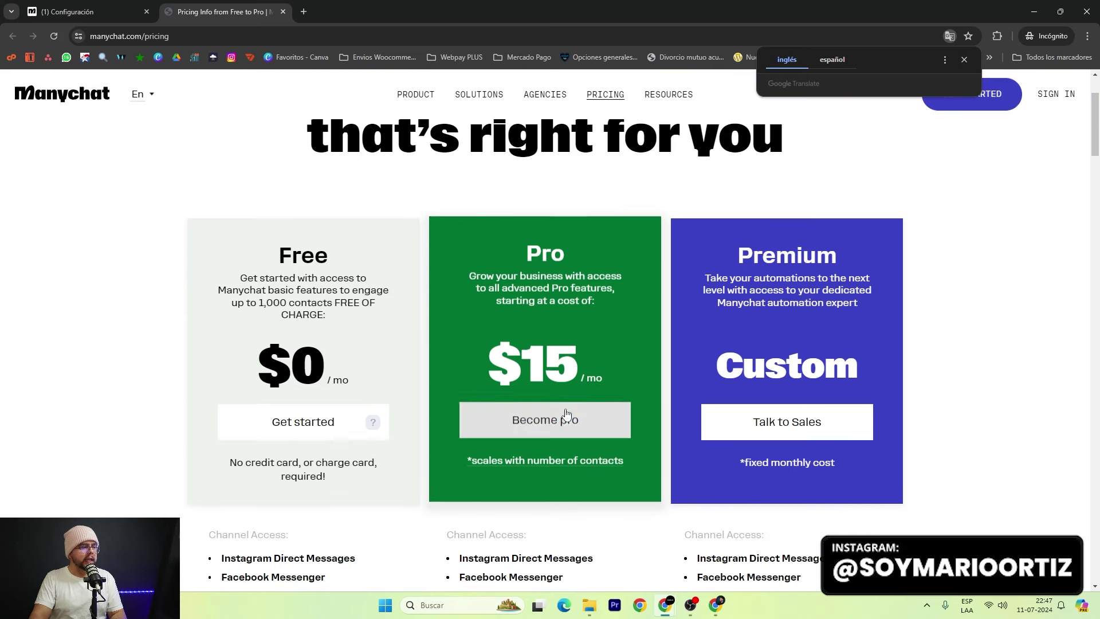
scroll(515, 367, "down", 3)
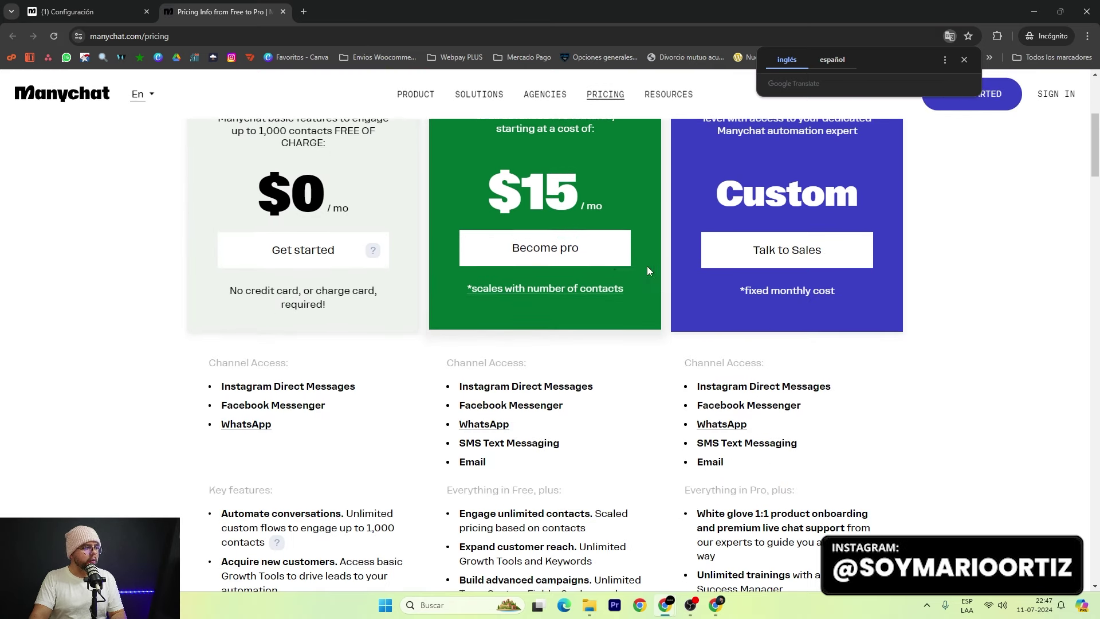